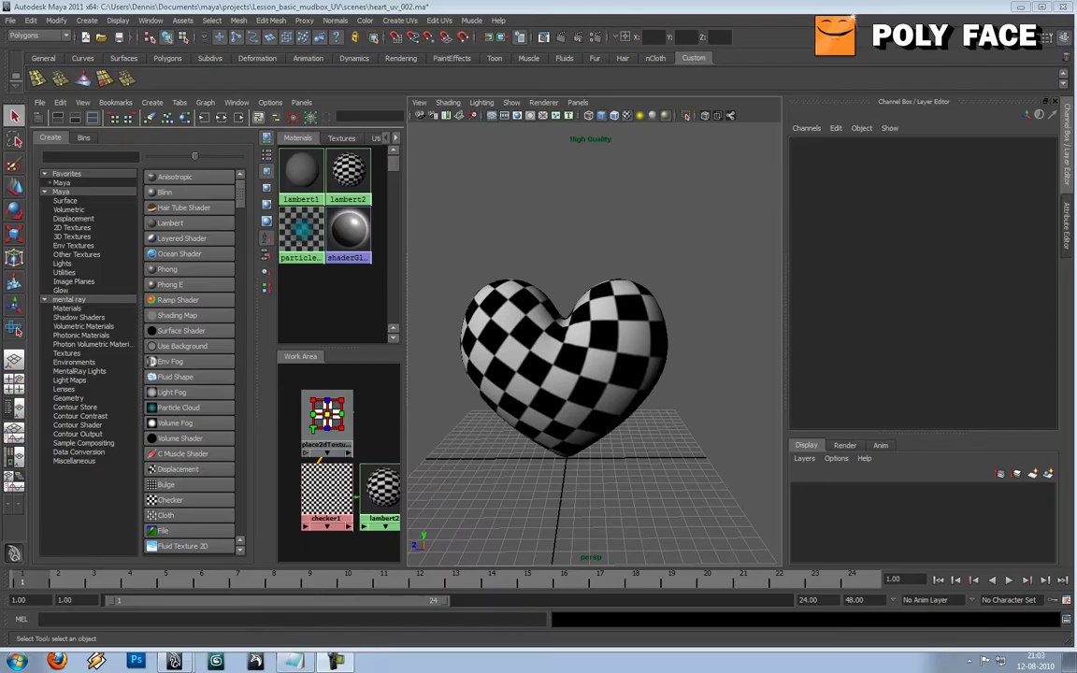
pyautogui.moveTo(579, 373)
pyautogui.keyDown('alt'); pyautogui.mouseDown()
pyautogui.moveTo(710, 385)
pyautogui.moveTo(583, 384)
pyautogui.mouseUp(); pyautogui.keyUp('alt')
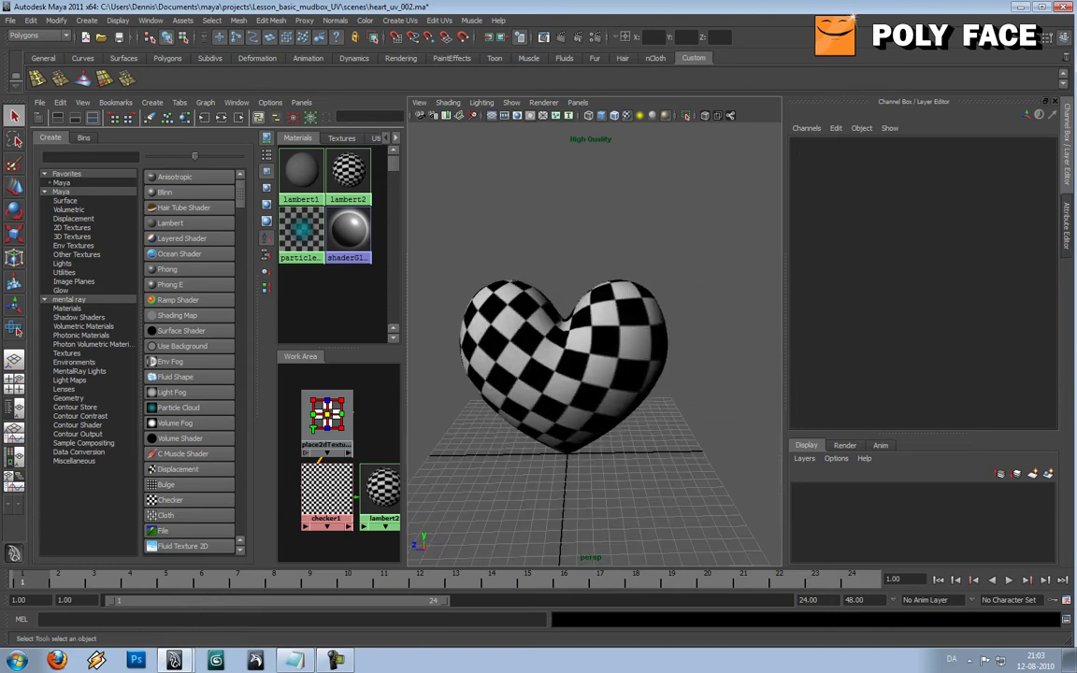
pyautogui.keyDown('alt'); pyautogui.moveTo(582, 385); pyautogui.dragTo(524, 388); pyautogui.keyUp('alt')
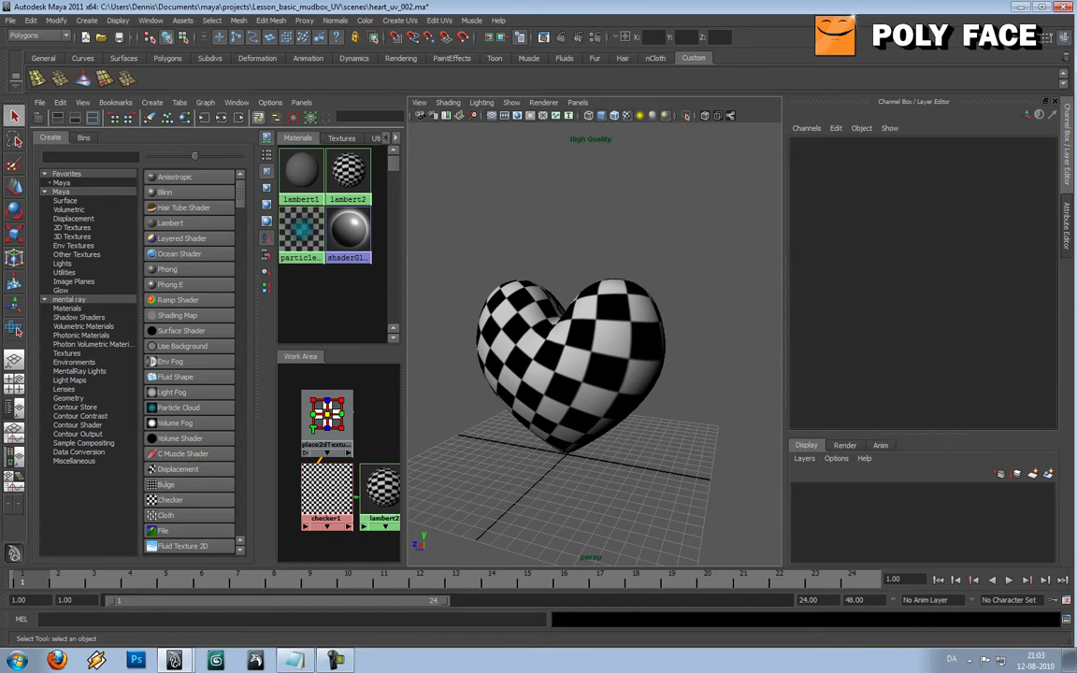
pyautogui.keyDown('alt'); pyautogui.moveTo(523, 388); pyautogui.dragTo(584, 387); pyautogui.keyUp('alt')
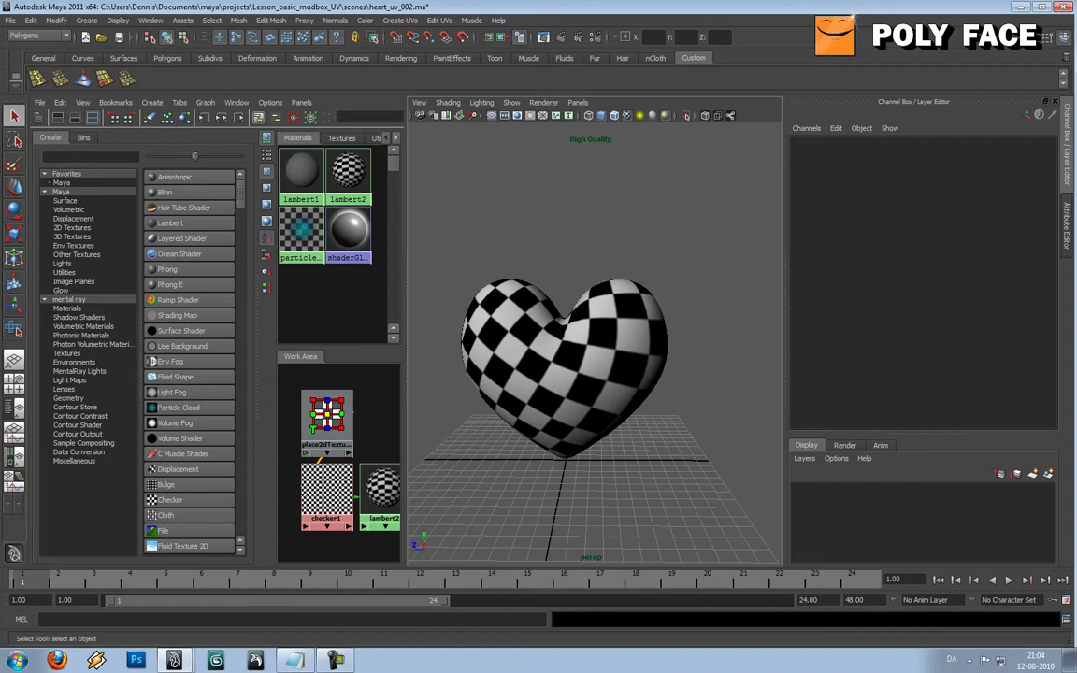
# Start saving the scene as a new Maya ASCII file in the scenes folder of Lesson_basic_mudbox_UV
pyautogui.click(9, 20)
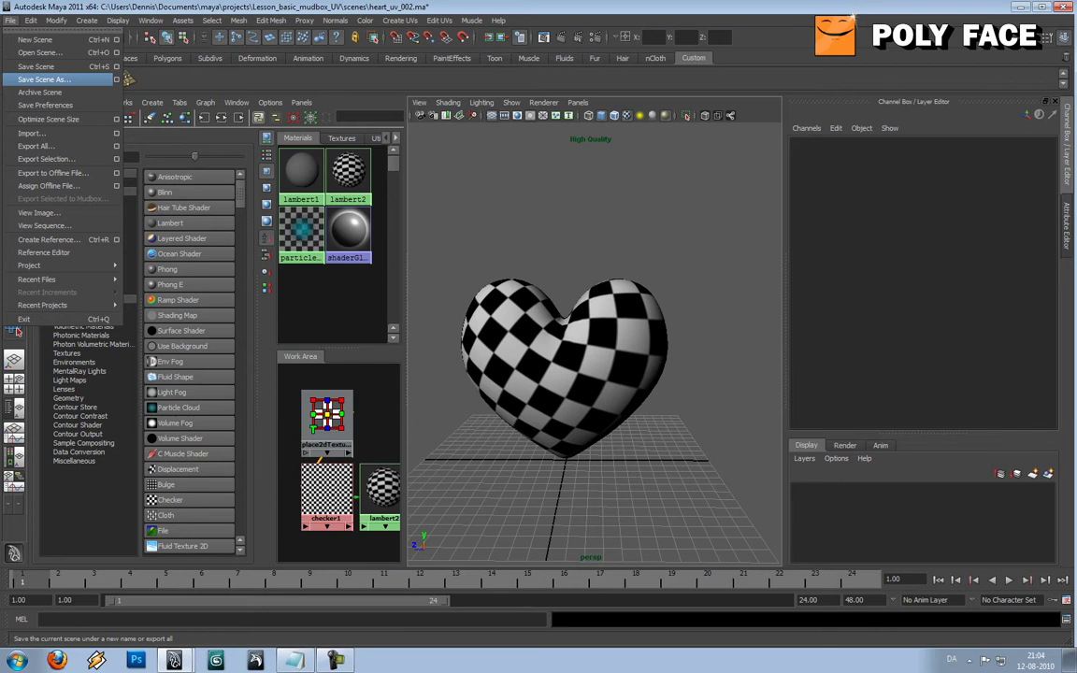
pyautogui.click(43, 80)
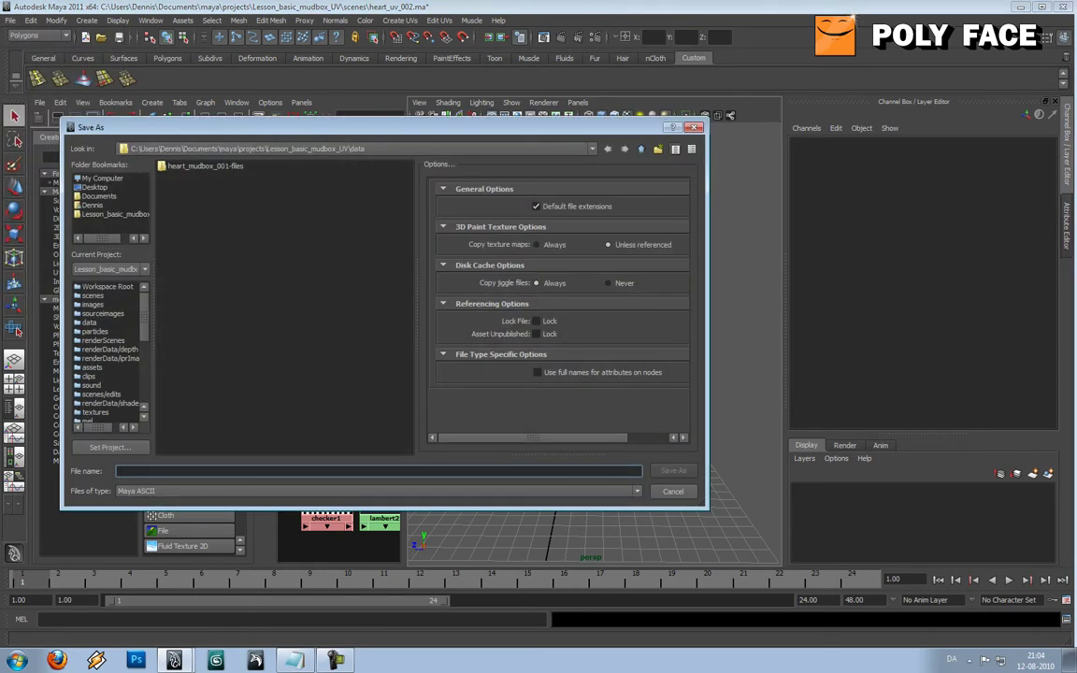
pyautogui.click(355, 148)
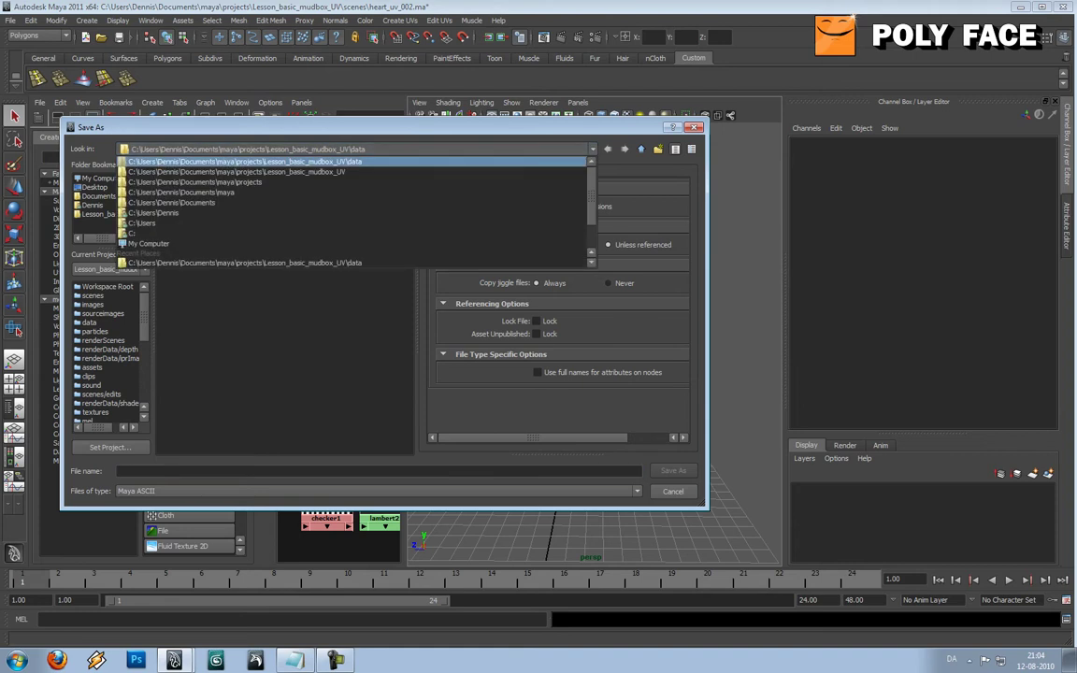
pyautogui.click(233, 172)
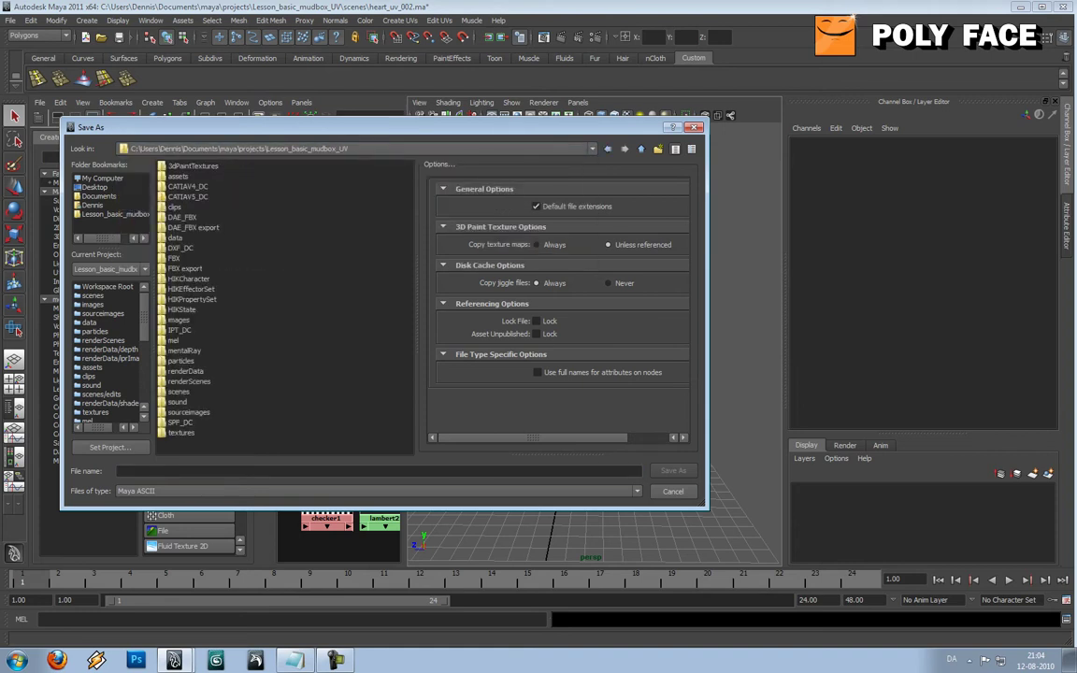
pyautogui.doubleClick(178, 319)
pyautogui.click(373, 491)
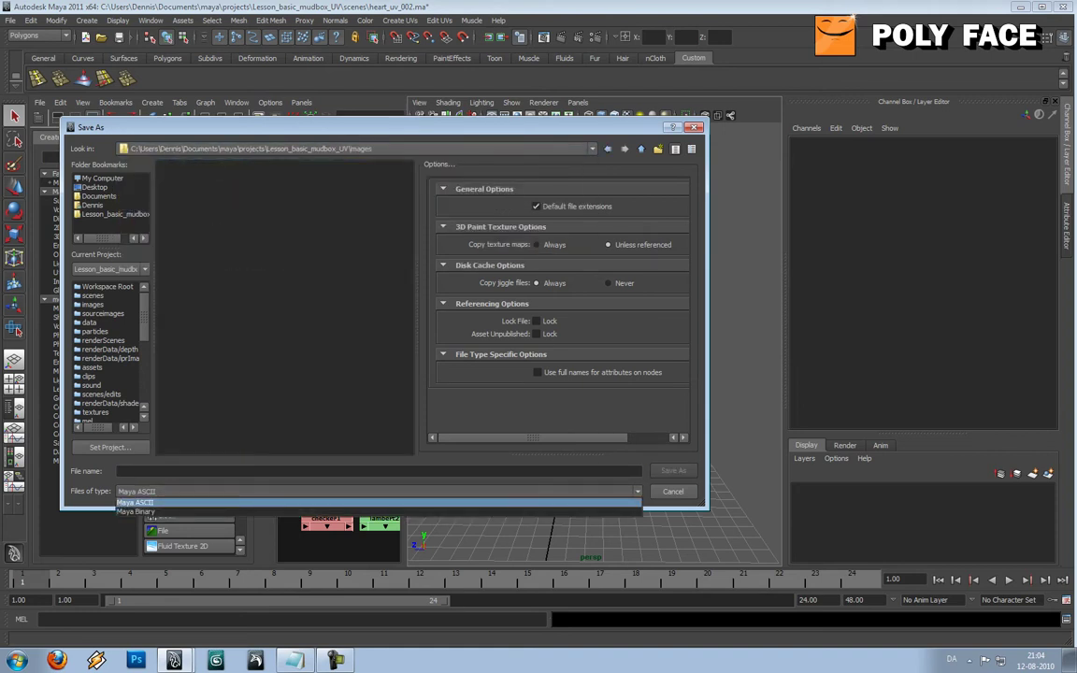
pyautogui.click(374, 502)
pyautogui.click(356, 149)
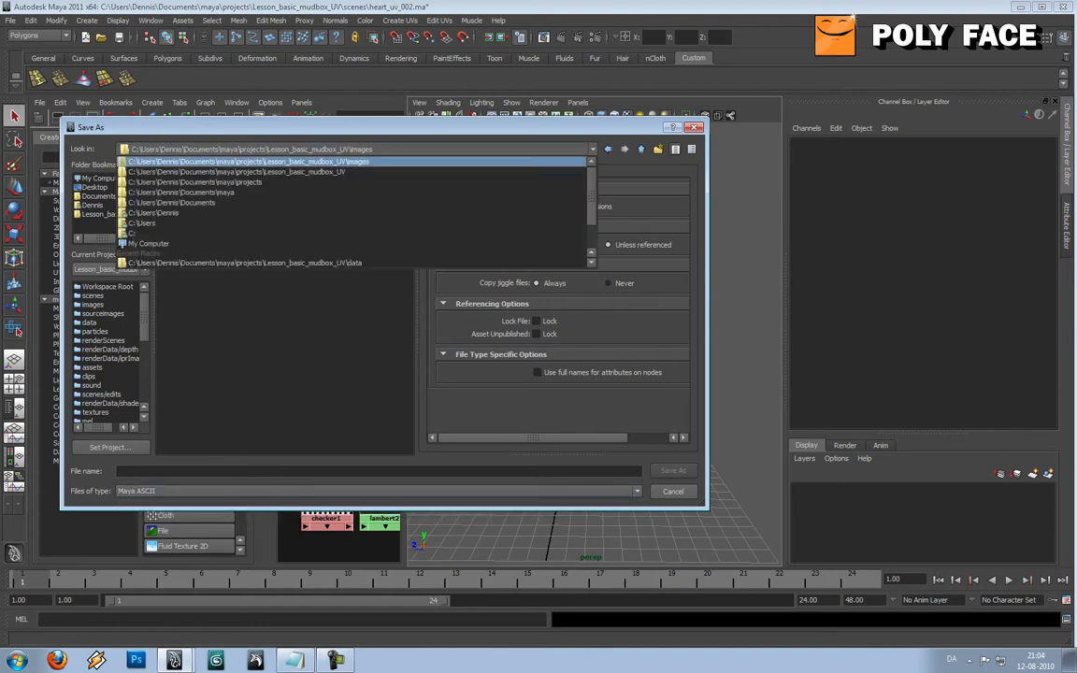
pyautogui.click(234, 171)
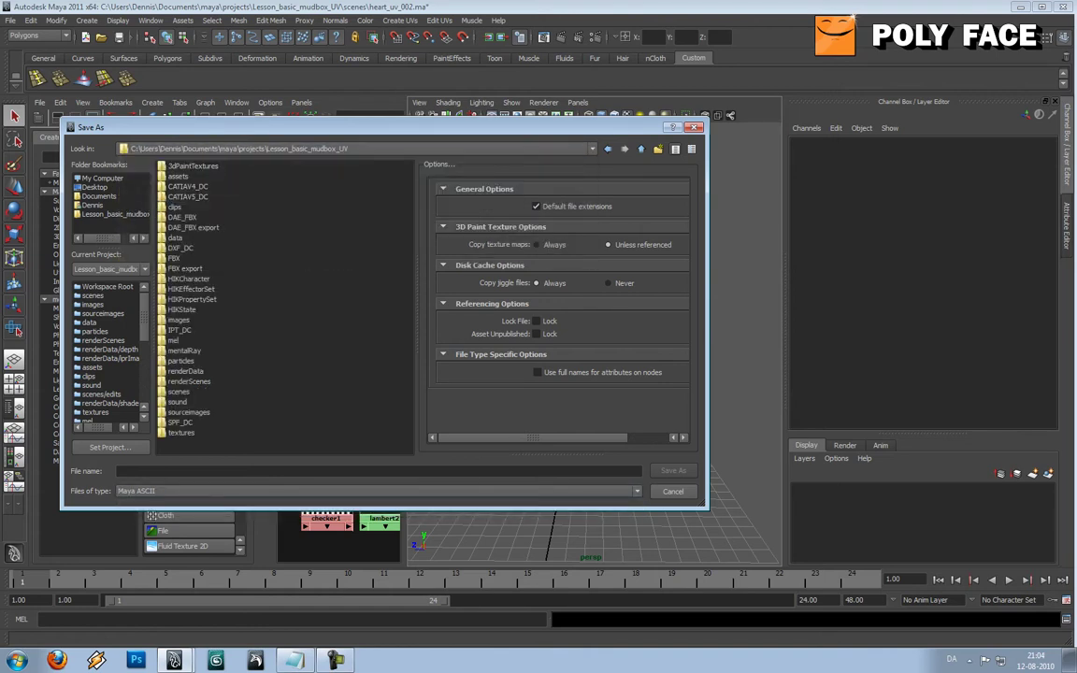
pyautogui.doubleClick(178, 392)
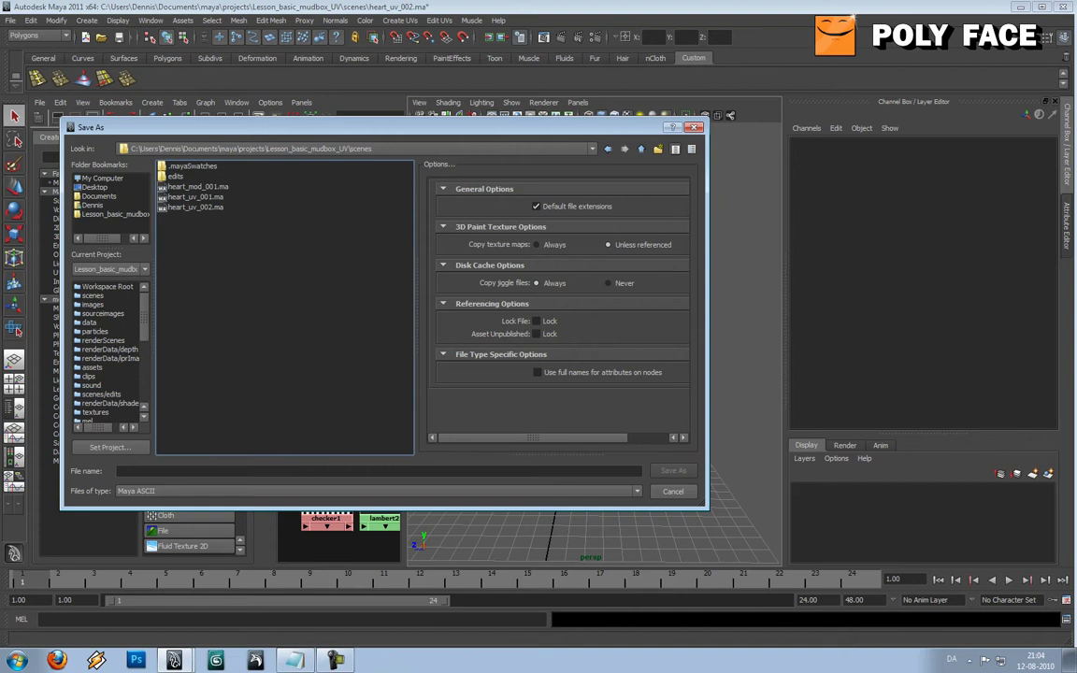
# Give the scene a new file name beginning with heart_ and save it
pyautogui.click(191, 471)
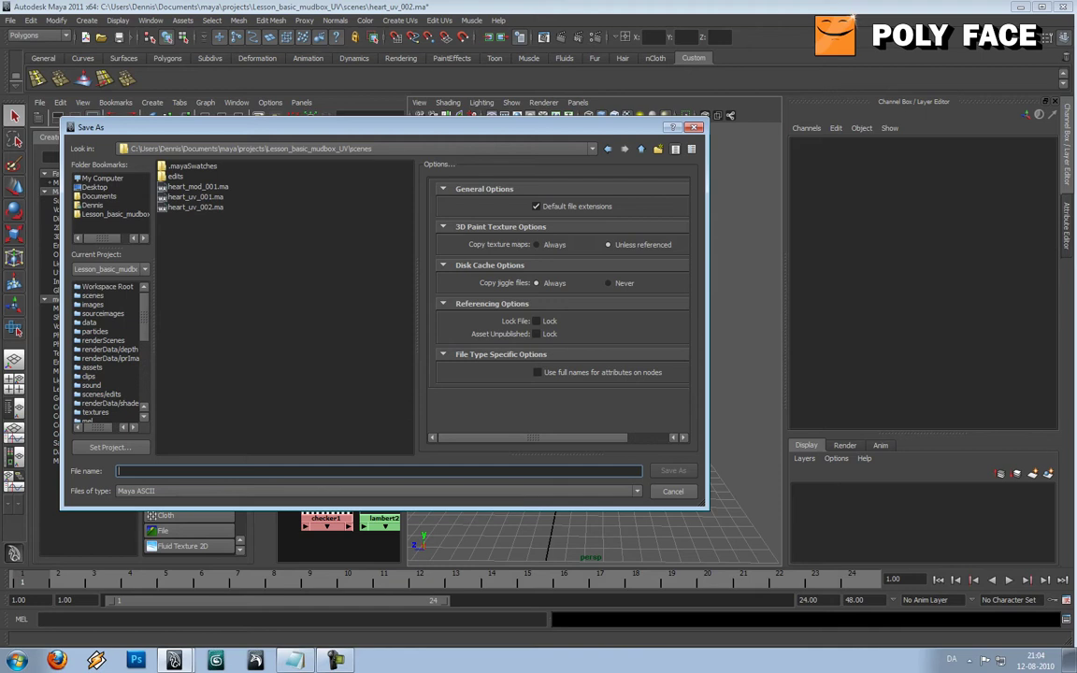
pyautogui.write('heart')
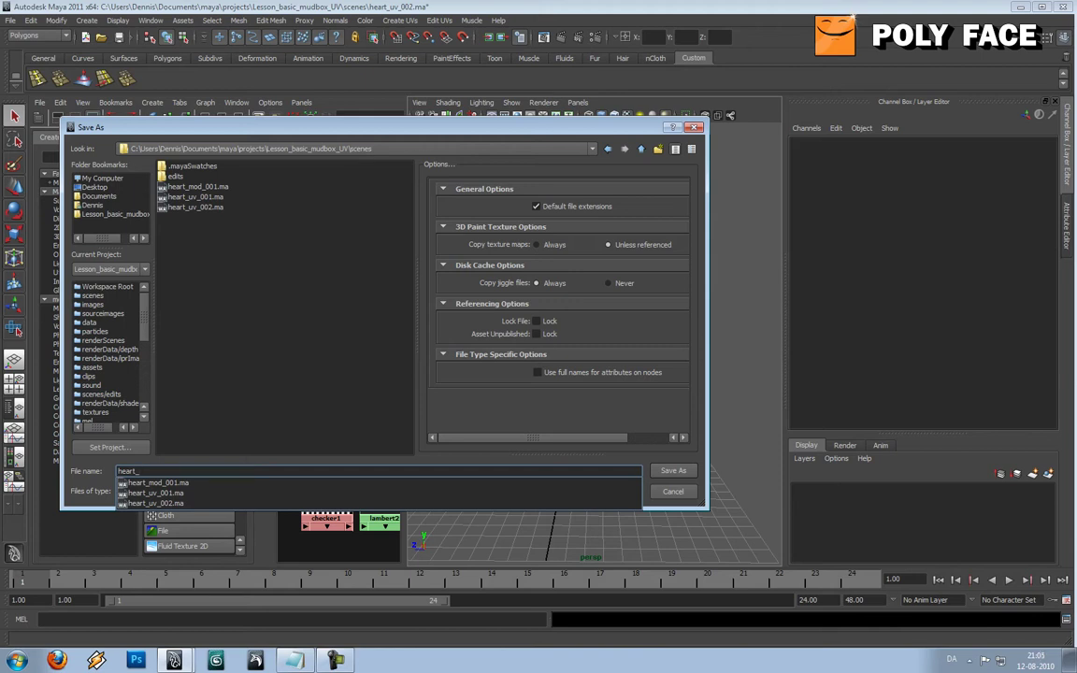
pyautogui.write('_mud')
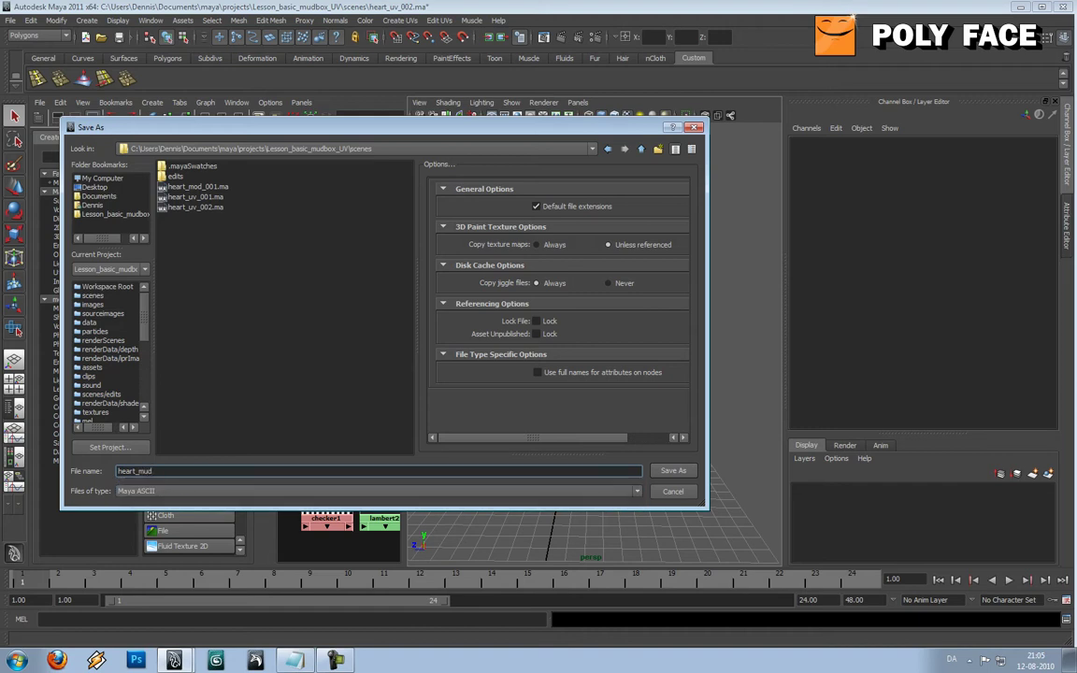
pyautogui.press('BackSpace')
pyautogui.press('BackSpace')
pyautogui.write('orm_00')
pyautogui.press('Return')
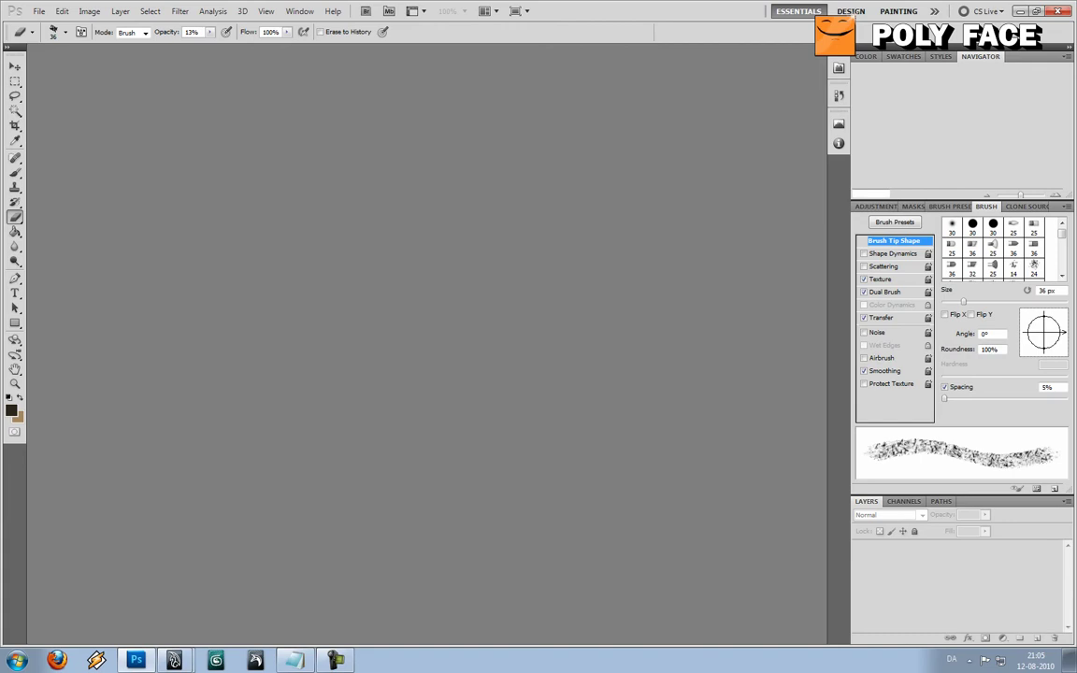
# Switch to Photoshop, start opening a file and browse up to the Dokumenter folder
pyautogui.click(38, 11)
pyautogui.click(48, 35)
pyautogui.click(616, 115)
pyautogui.click(617, 115)
pyautogui.click(617, 115)
pyautogui.click(617, 115)
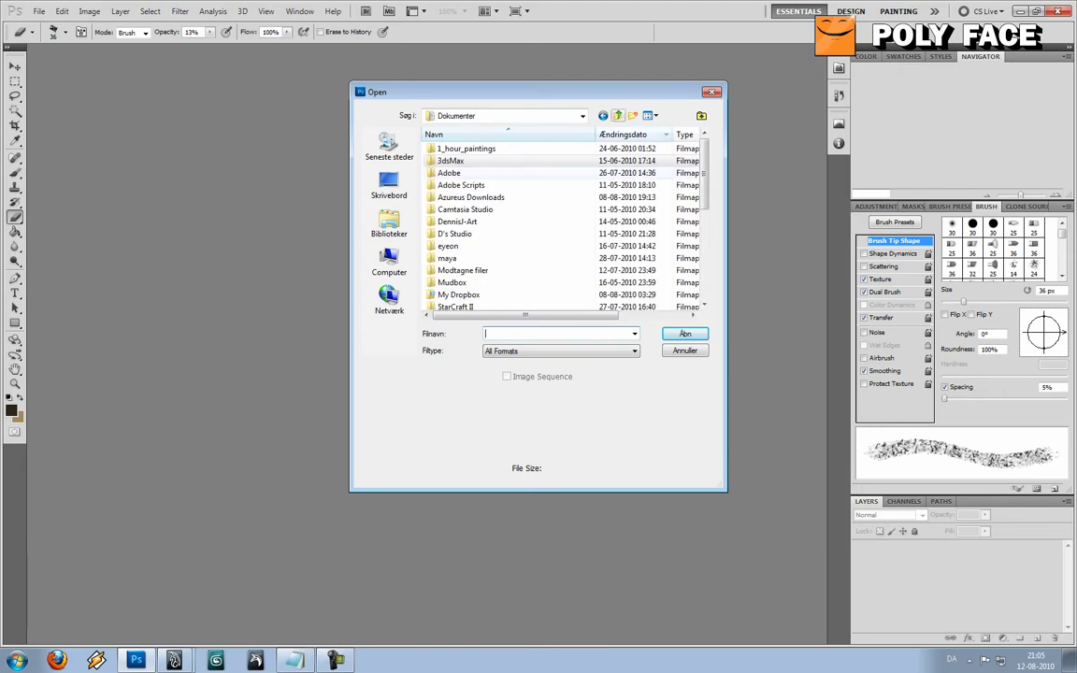
# Browse through the maya and projects folders into Lesson_basic_mudbox_UV
pyautogui.scroll(-3, 467, 210)
pyautogui.scroll(3, 468, 209)
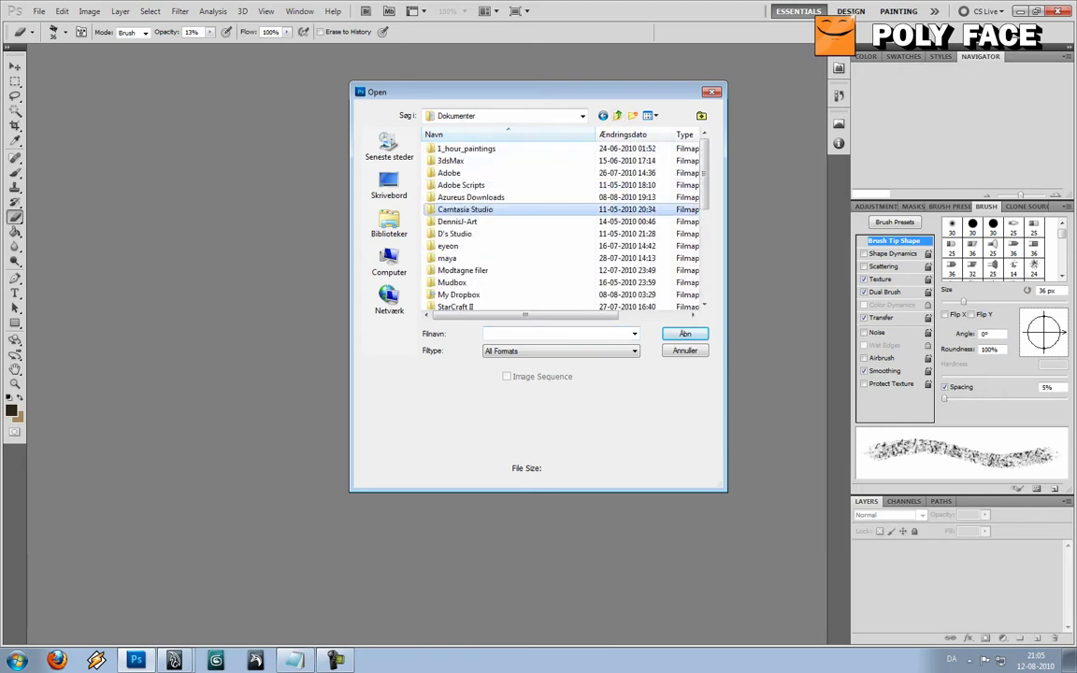
pyautogui.scroll(-3, 468, 210)
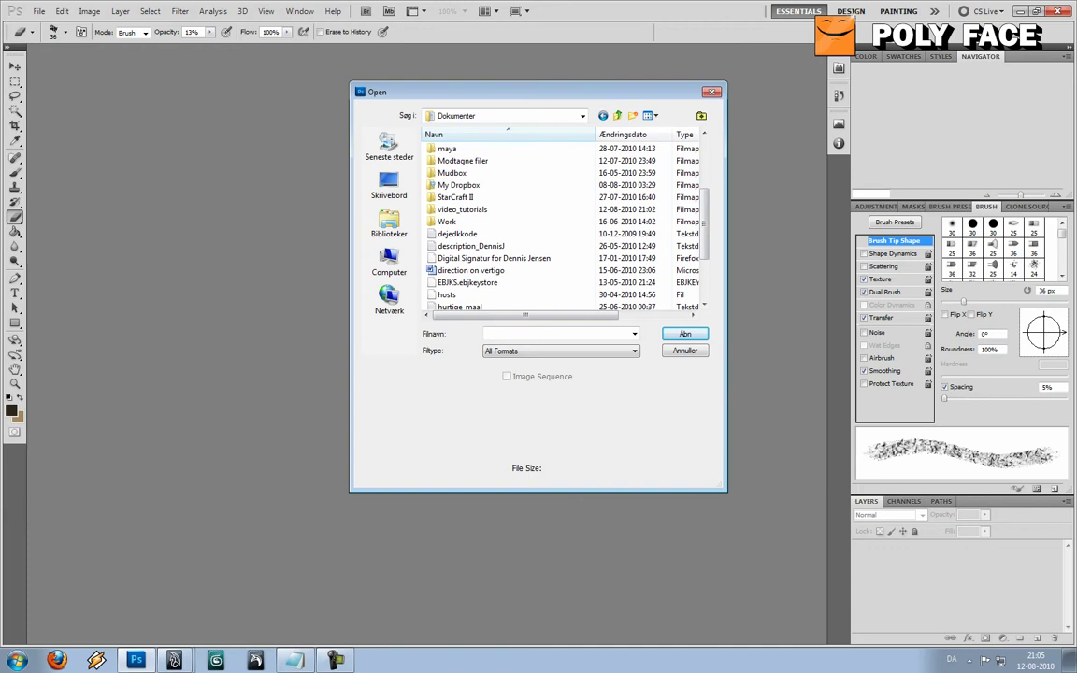
pyautogui.scroll(1, 449, 266)
pyautogui.doubleClick(448, 167)
pyautogui.doubleClick(451, 161)
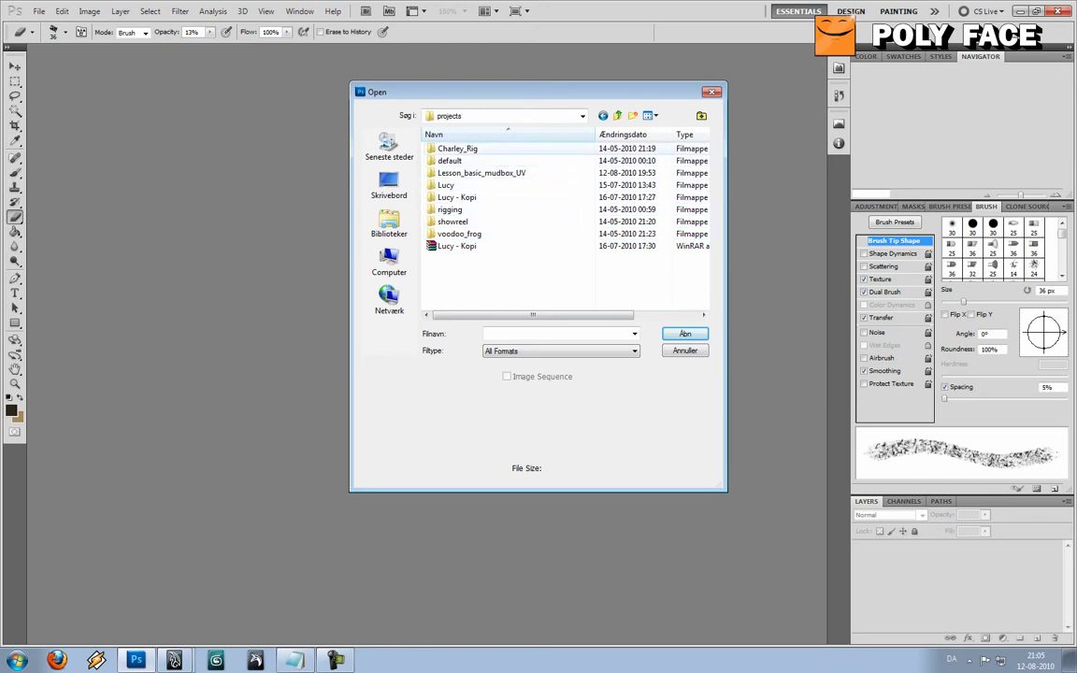
pyautogui.doubleClick(481, 173)
# Open both AO_heart_texture_001.png and norm_heart_texture_001.png from the sourceimages folder
pyautogui.scroll(-4, 481, 173)
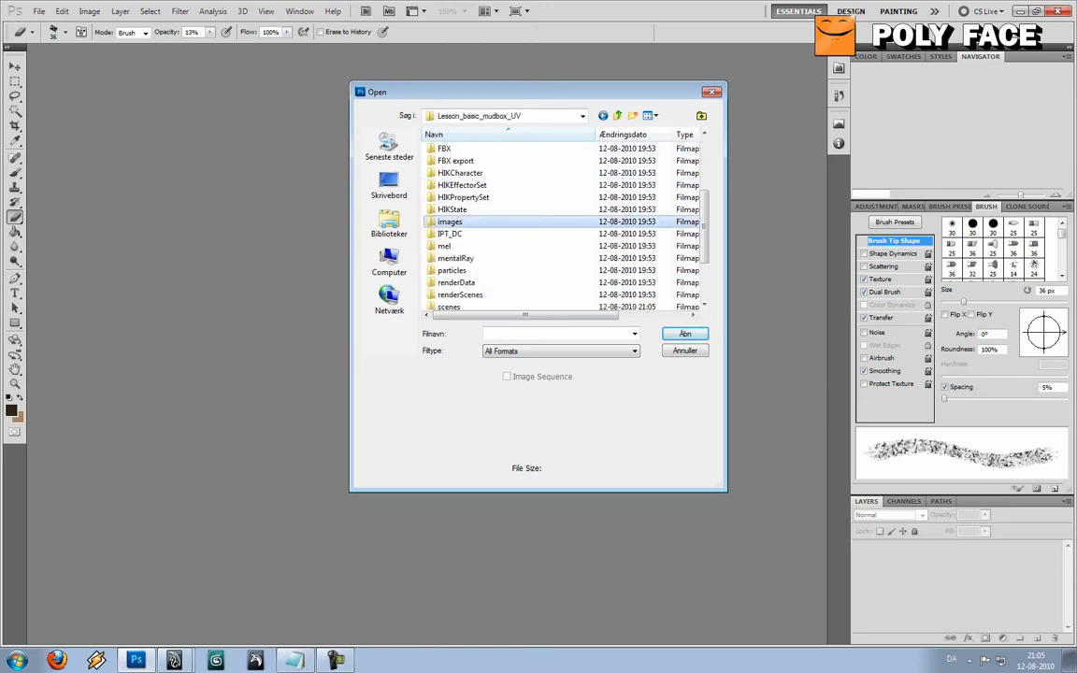
pyautogui.scroll(3, 504, 221)
pyautogui.scroll(-4, 504, 222)
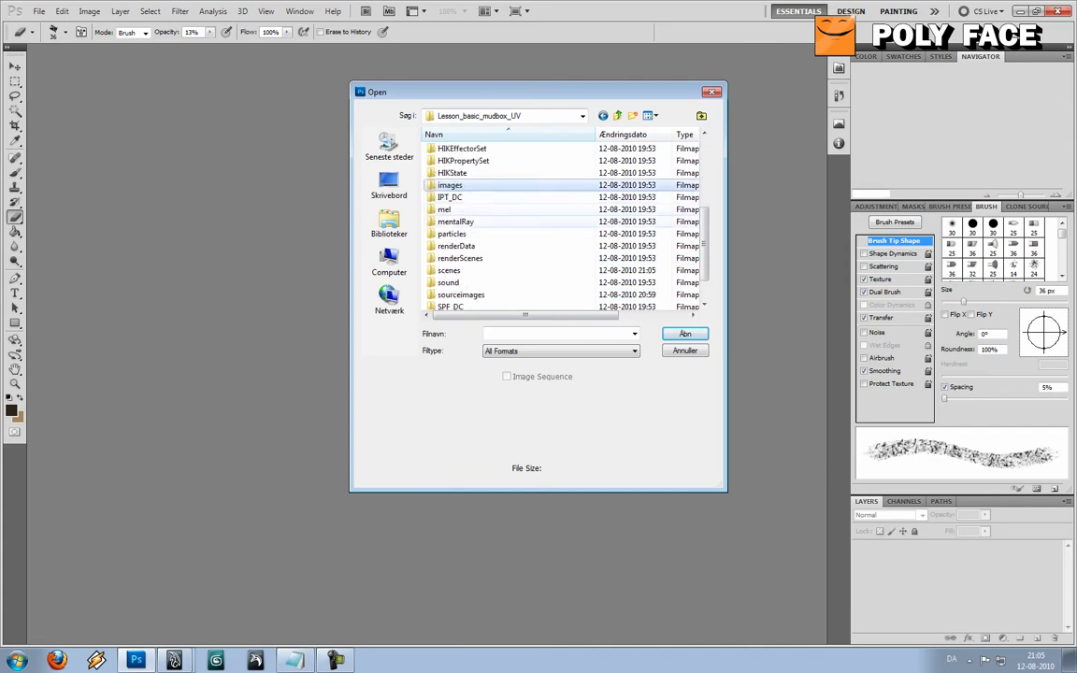
pyautogui.doubleClick(461, 294)
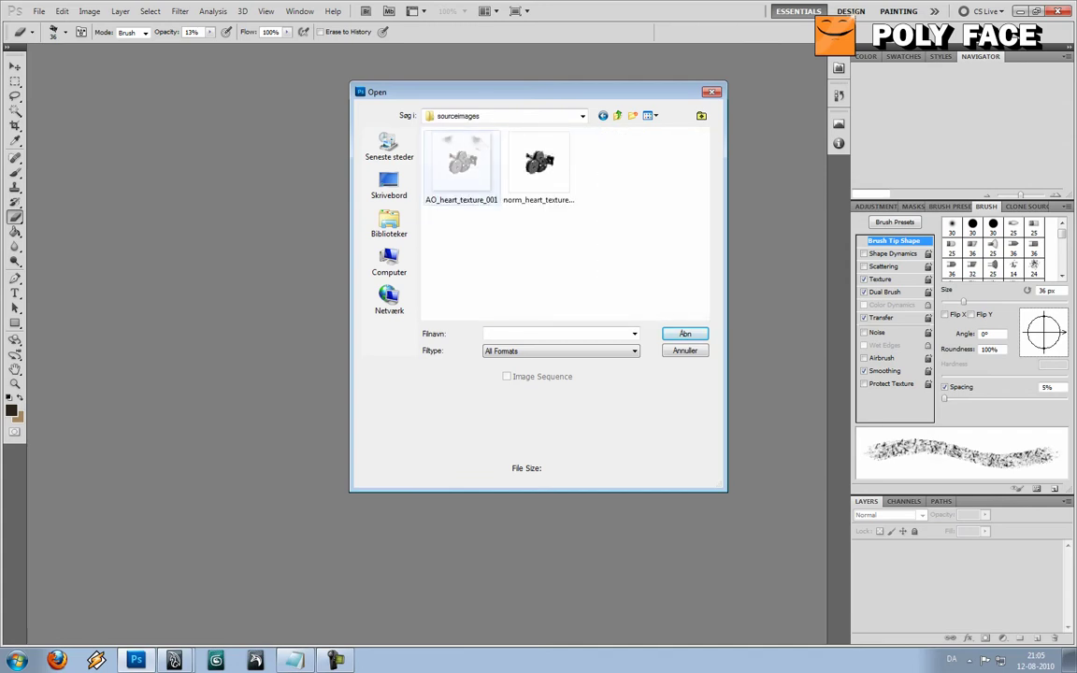
pyautogui.moveTo(580, 264); pyautogui.dragTo(425, 124)
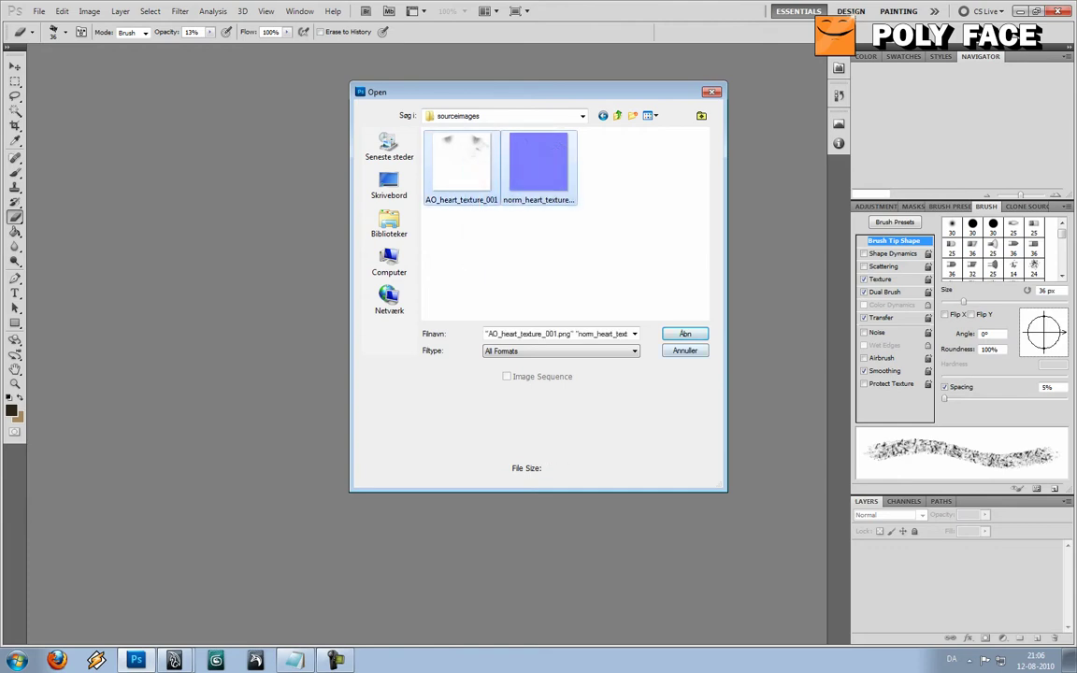
pyautogui.press('Return')
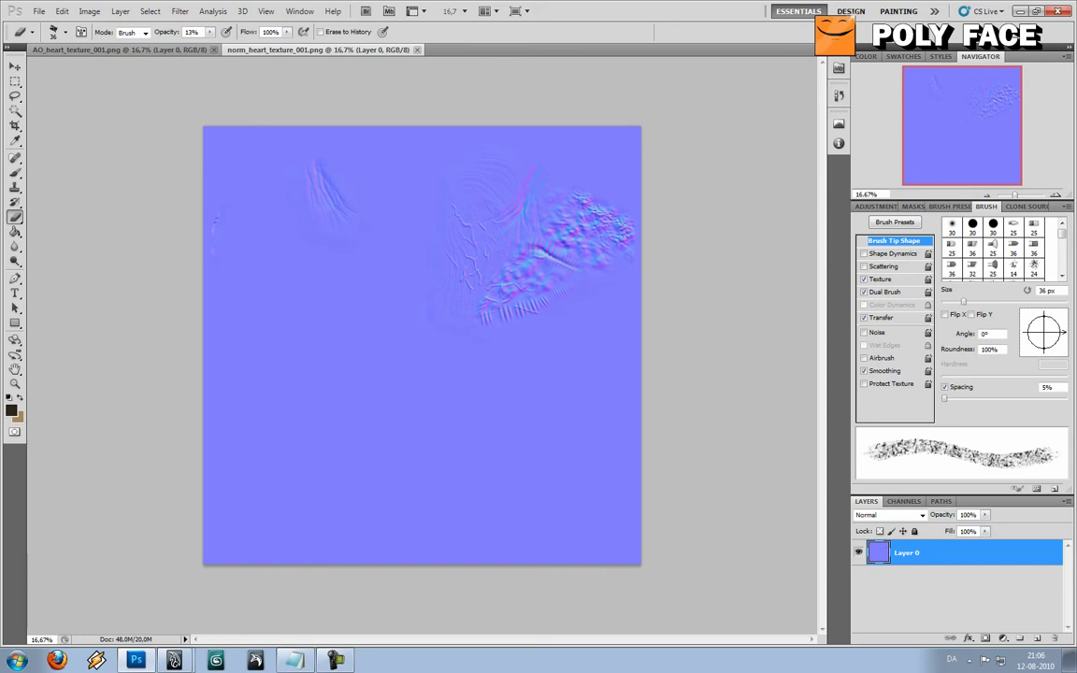
# Lasso the crease above the bumpy area of the normal map, invert its colours and deselect it
pyautogui.hotkey('ctrl', '+')
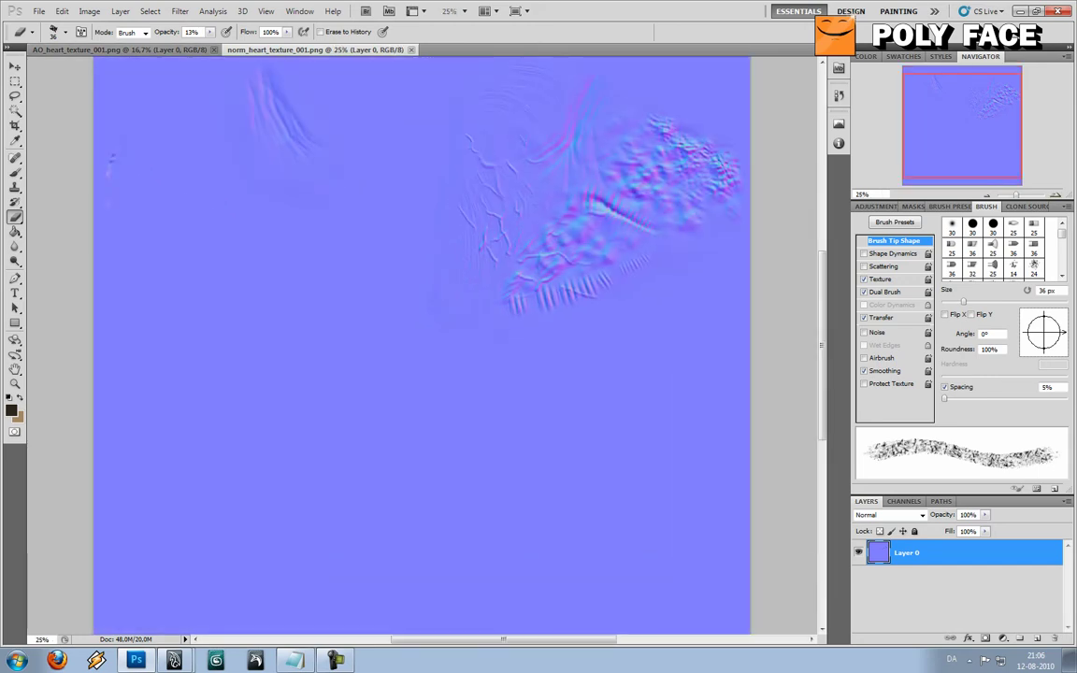
pyautogui.scroll(3, 421, 345)
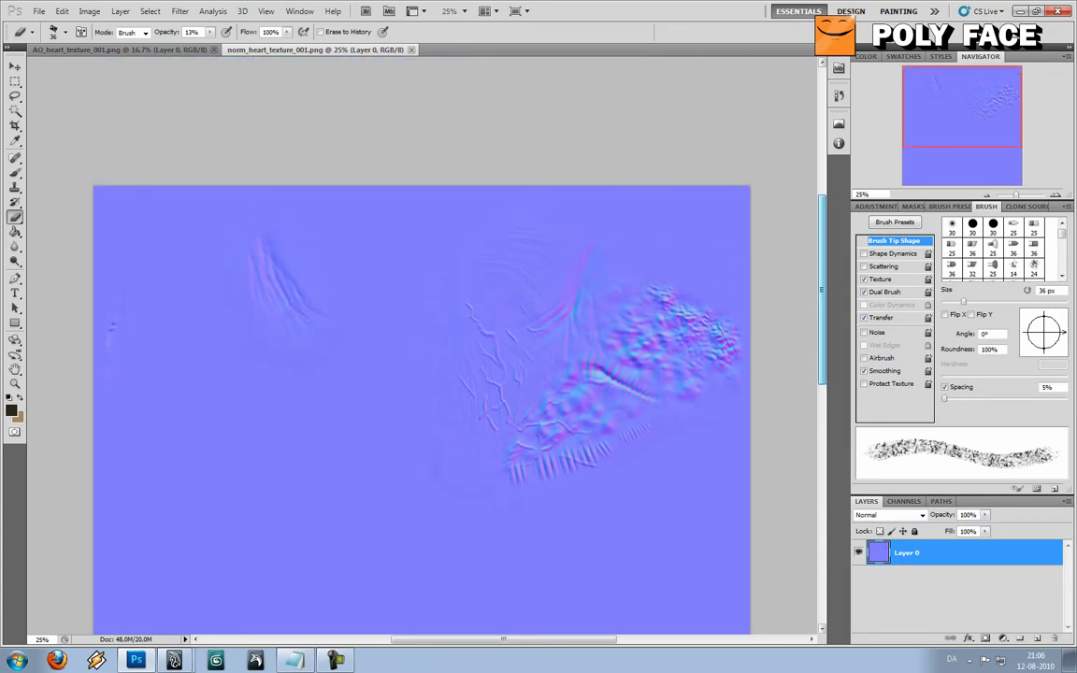
pyautogui.scroll(-2, 421, 374)
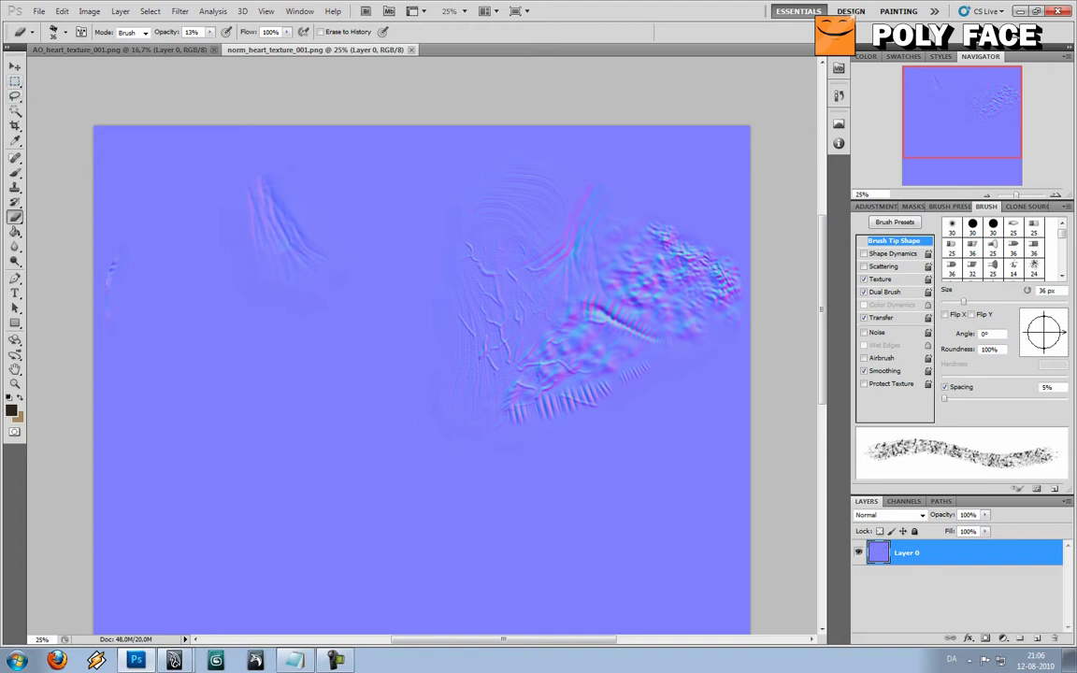
pyautogui.click(15, 97)
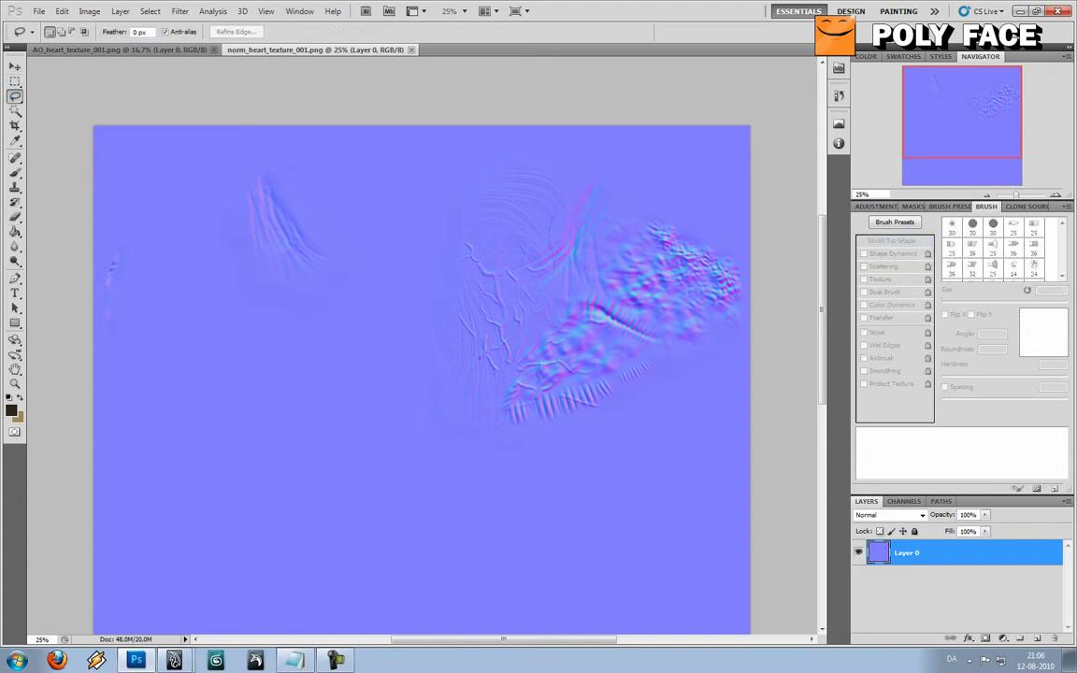
pyautogui.moveTo(611, 179)
pyautogui.mouseDown()
pyautogui.moveTo(614, 224)
pyautogui.moveTo(551, 229)
pyautogui.mouseUp()
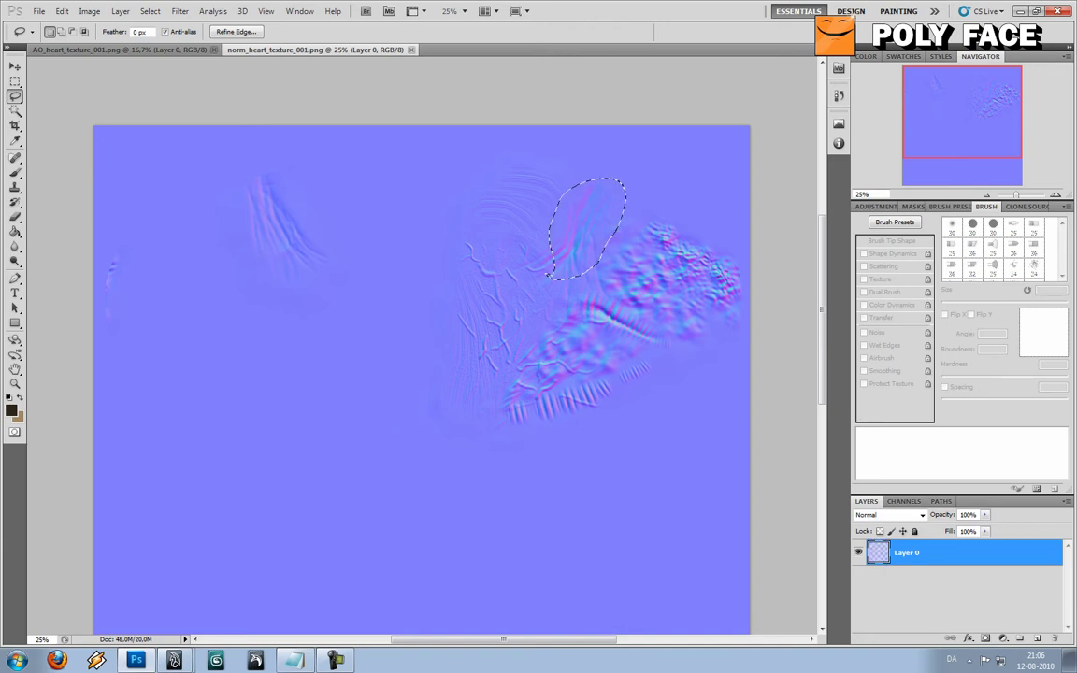
pyautogui.hotkey('ctrl', 'i')
pyautogui.hotkey('ctrl', 'd')
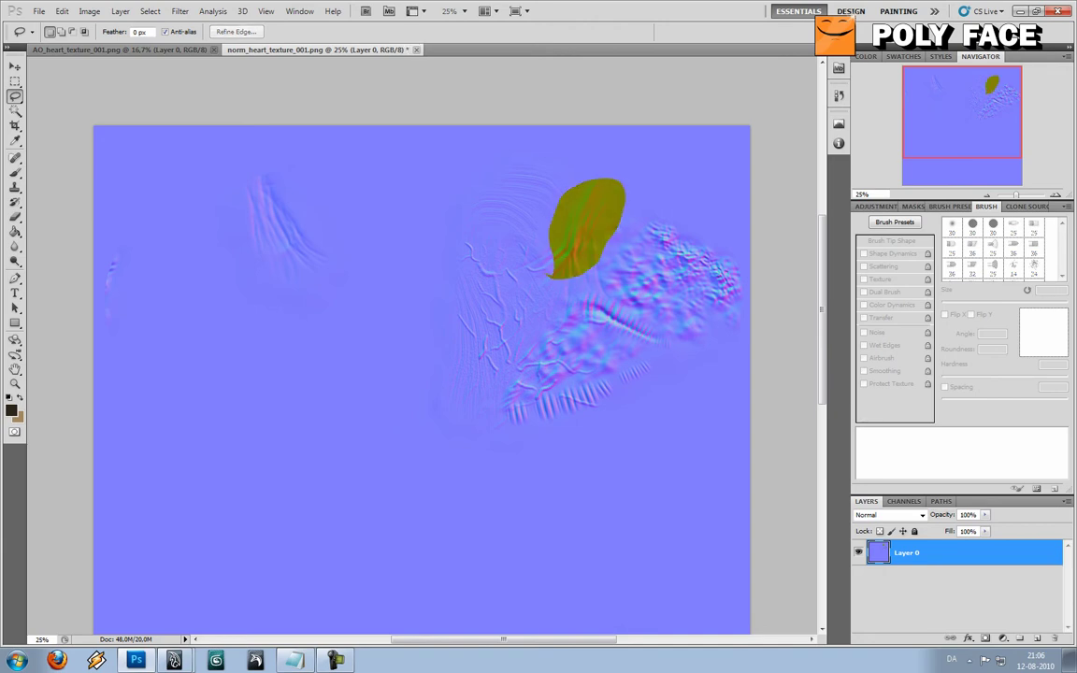
# Undo the colour inversion on the normal map and clear the lasso selection
pyautogui.hotkey('ctrl', 'alt', 'z')
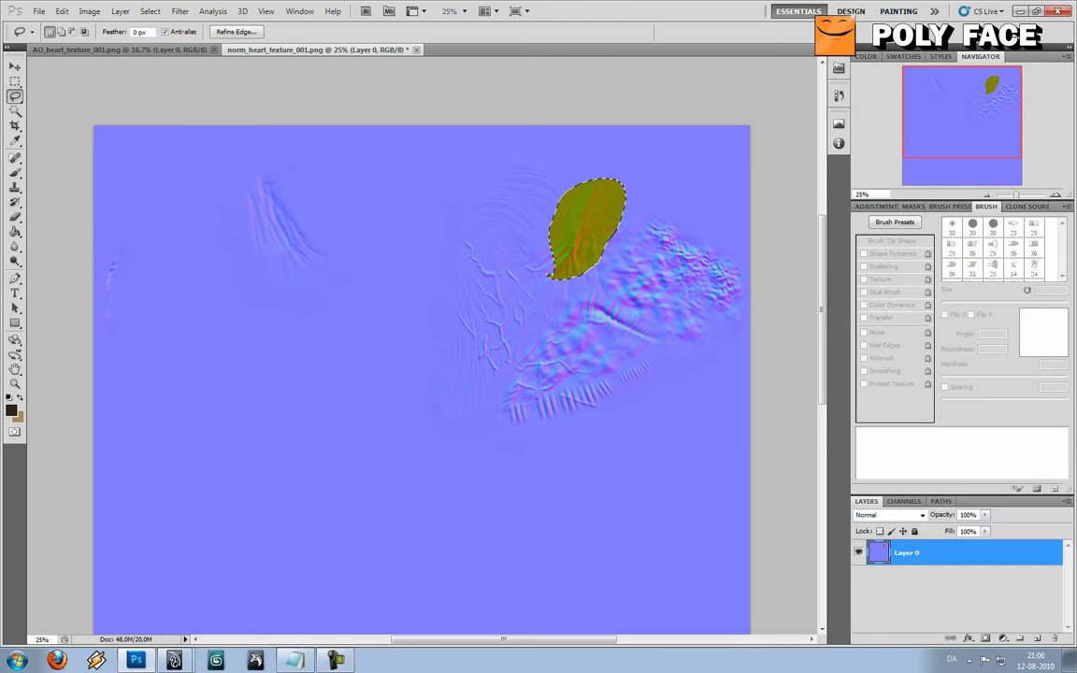
pyautogui.hotkey('ctrl', 'alt', 'z')
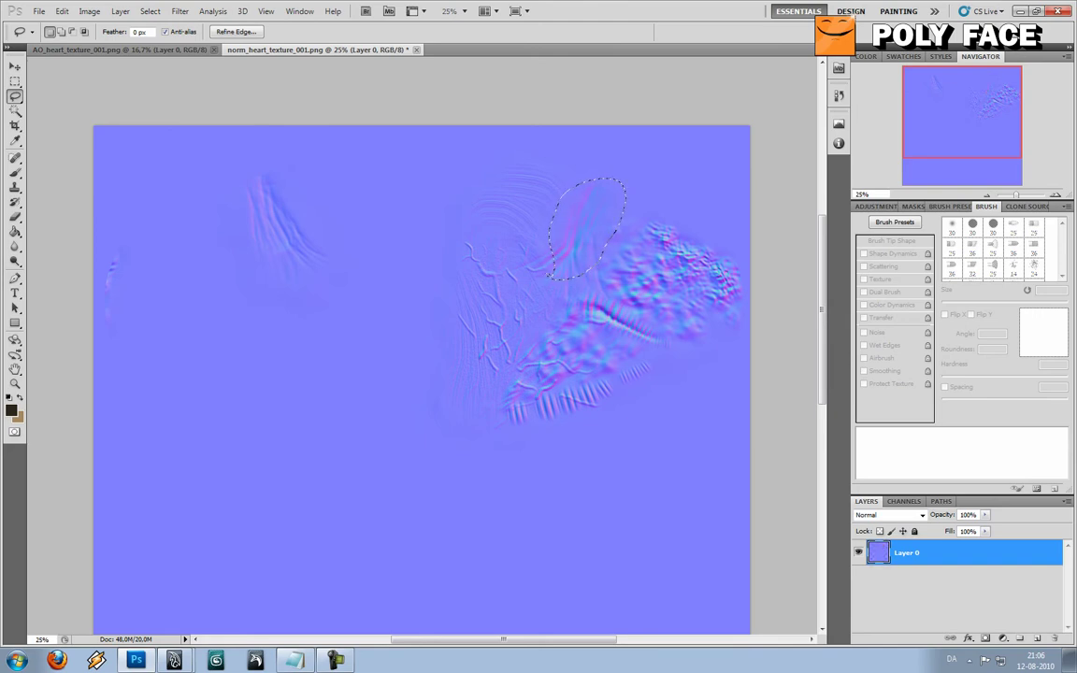
pyautogui.hotkey('ctrl', 'd')
# Examine the normal map and compare it with the ambient occlusion texture AO_heart_texture_001.png
pyautogui.scroll(-5, 421, 374)
pyautogui.scroll(6, 421, 374)
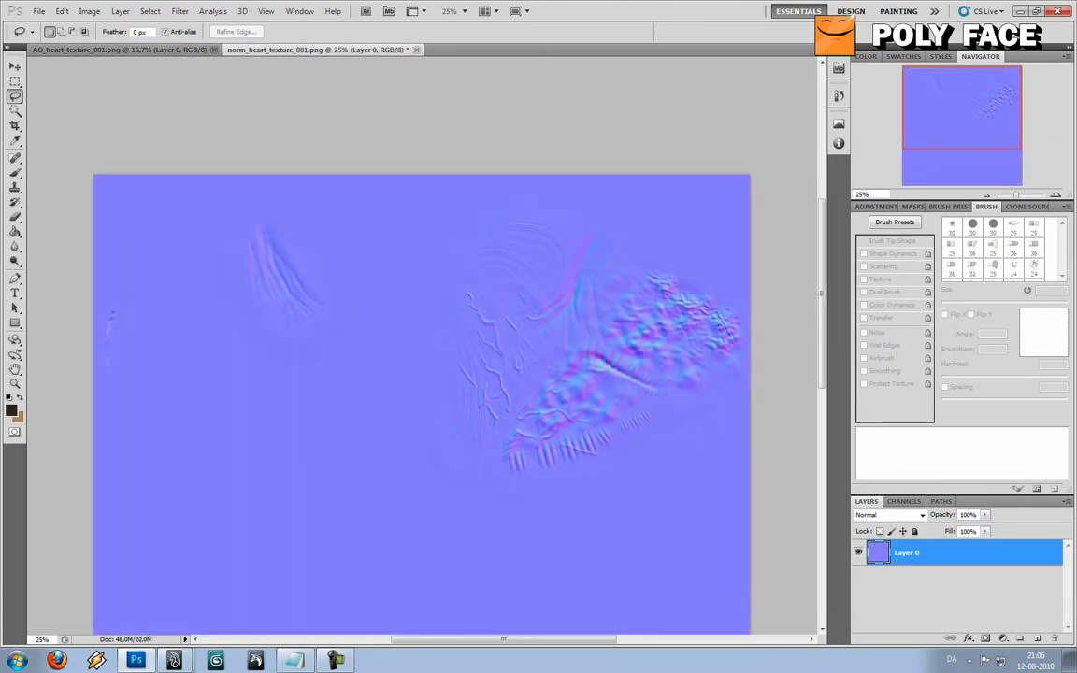
pyautogui.hotkey('ctrl', 'Tab')
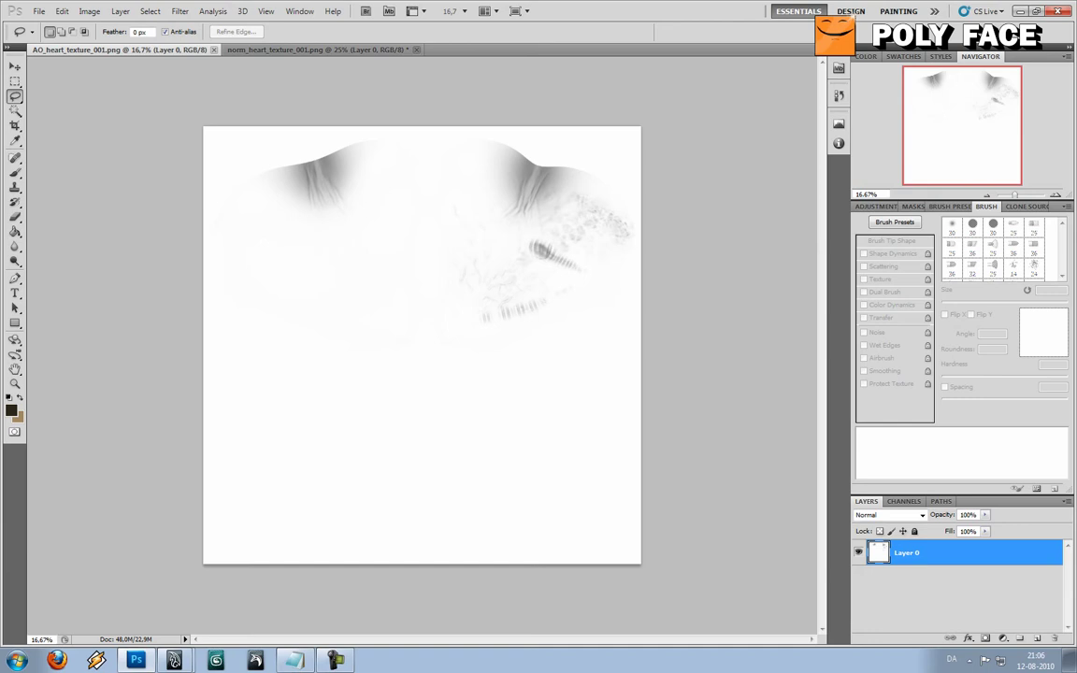
pyautogui.hotkey('ctrl', 'Tab')
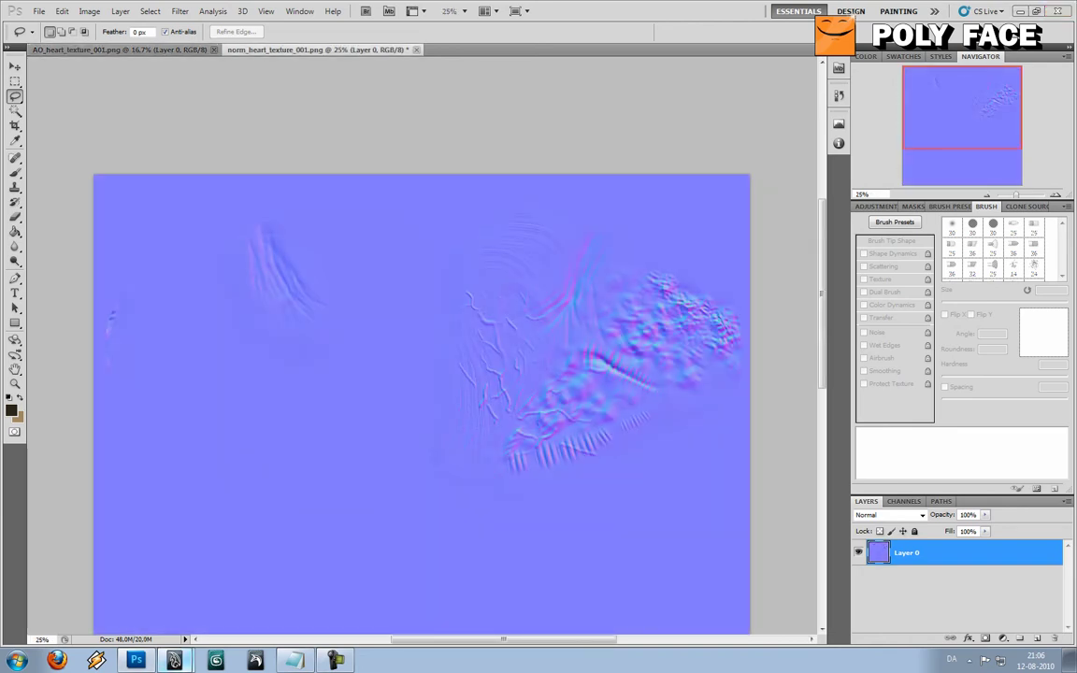
# Switch to Maya and create a new Blinn material for the heart
pyautogui.click(174, 661)
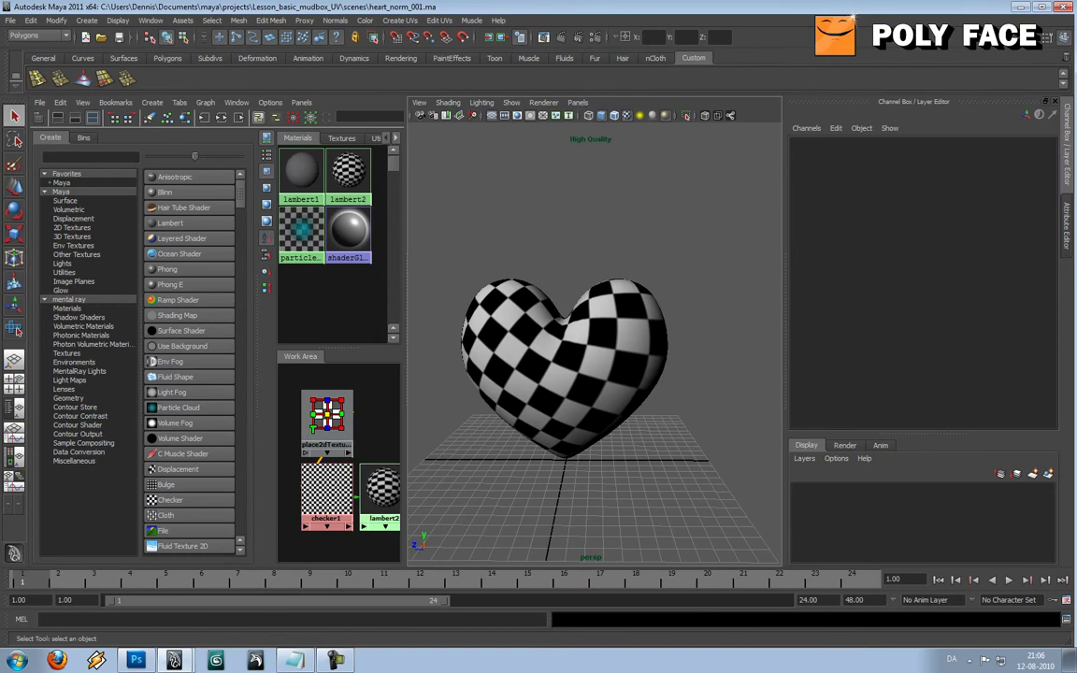
pyautogui.click(564, 365)
pyautogui.click(692, 243)
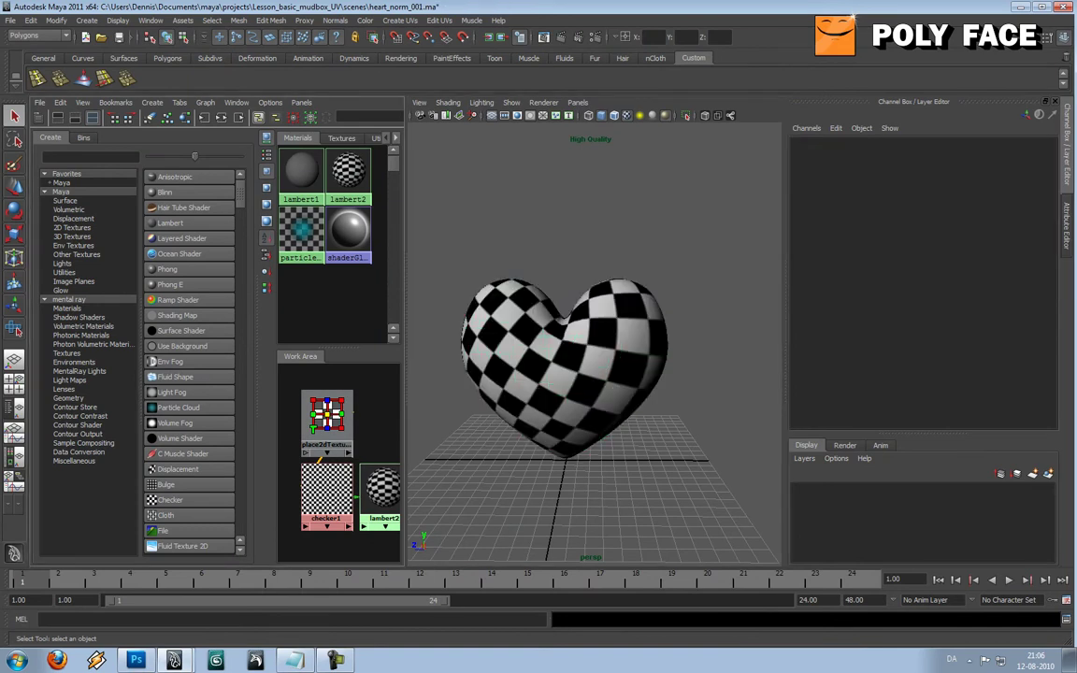
pyautogui.click(165, 193)
pyautogui.click(565, 364)
pyautogui.doubleClick(301, 172)
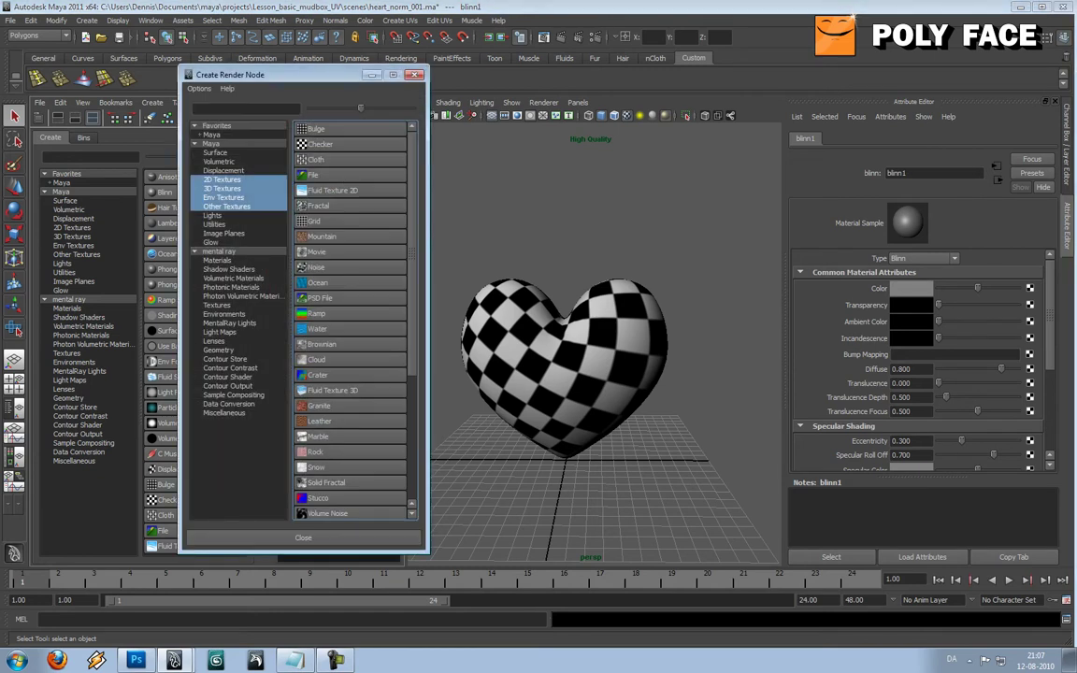
pyautogui.click(303, 537)
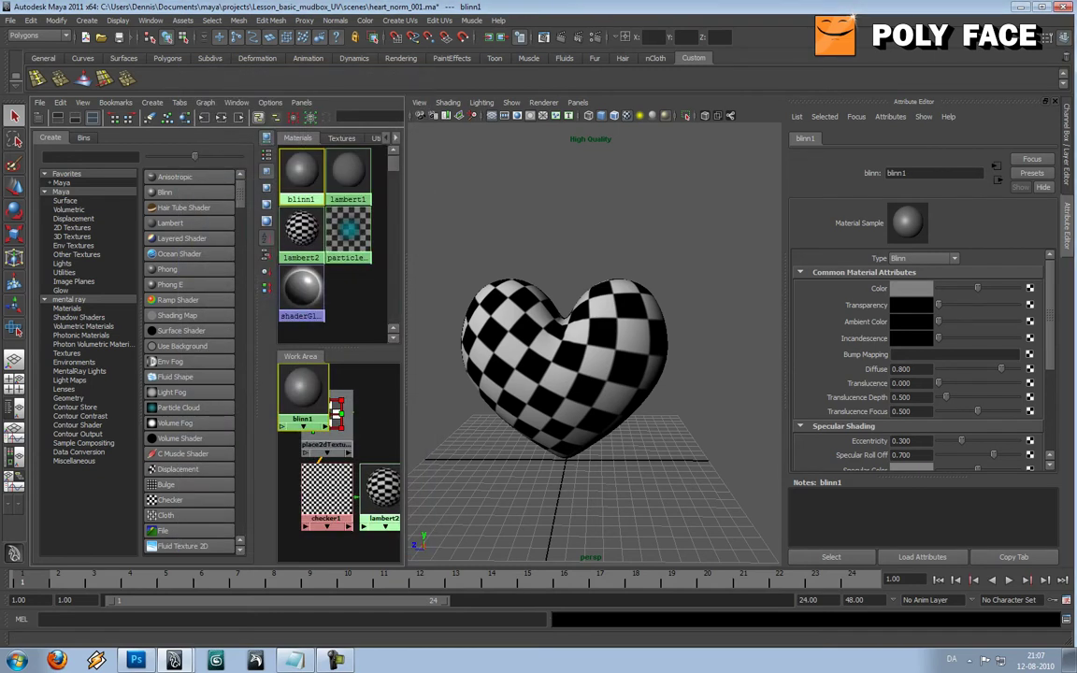
# Connect a file texture to blinn1 as a bump map and graph the material's network in the work area
pyautogui.click(1029, 288)
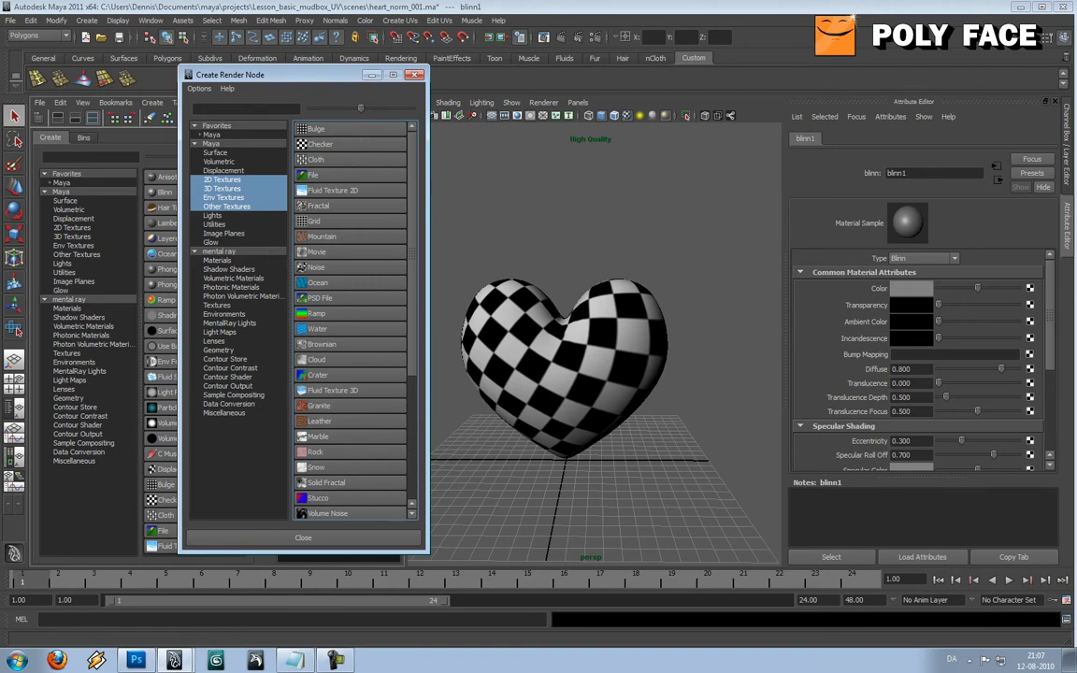
pyautogui.click(312, 175)
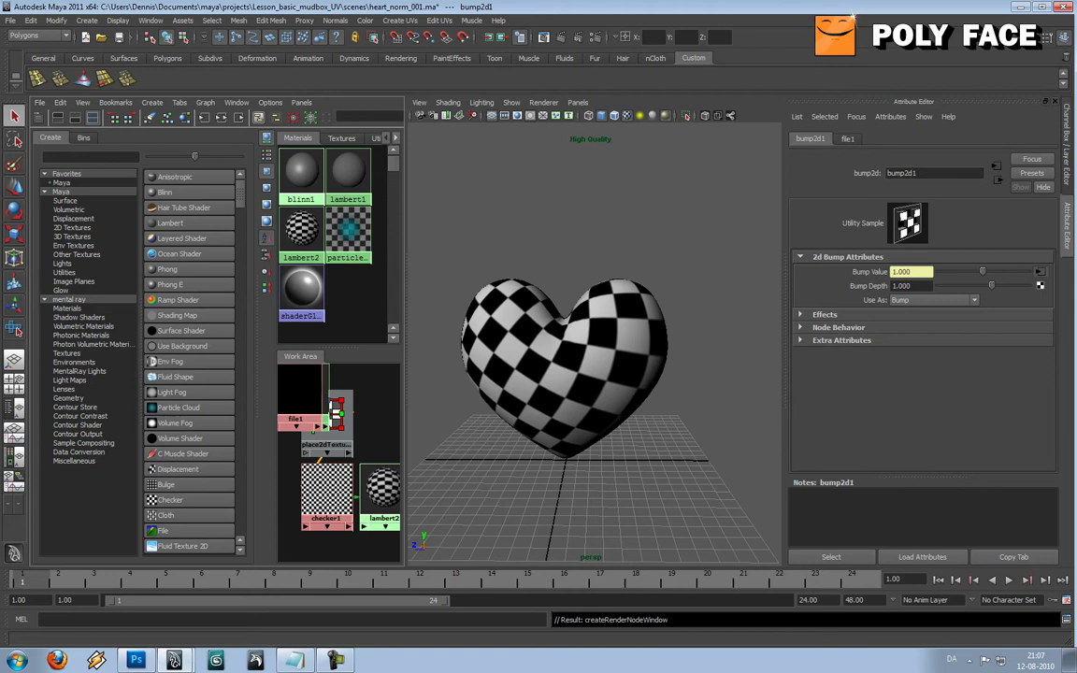
pyautogui.click(1041, 271)
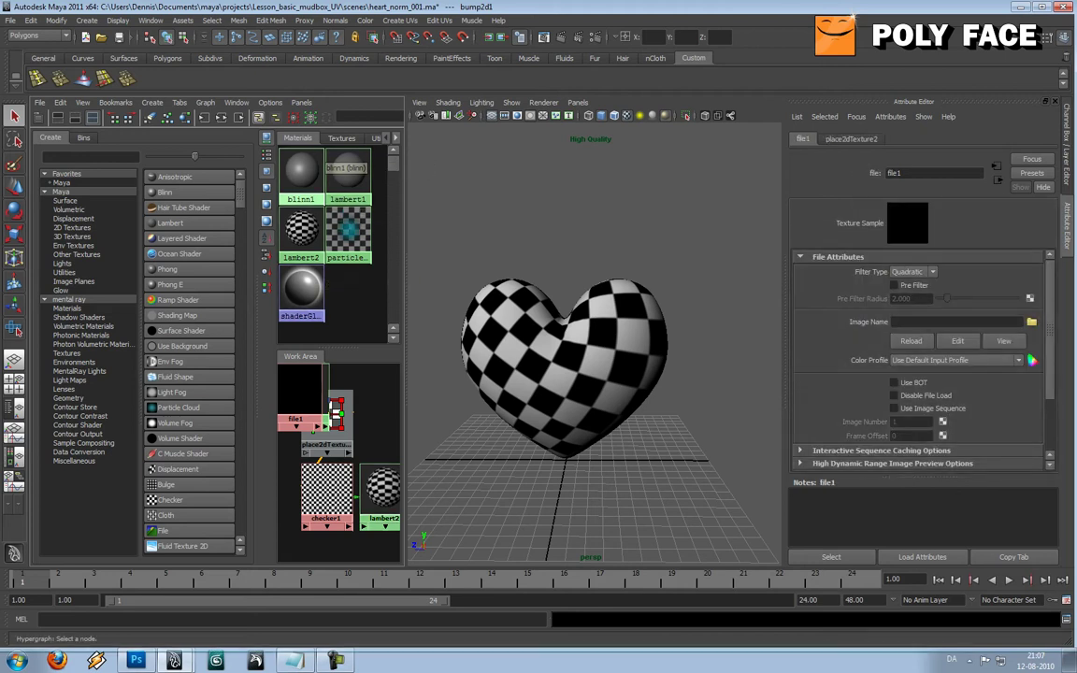
pyautogui.moveTo(301, 175); pyautogui.dragTo(323, 174, button='right')
pyautogui.click(302, 175)
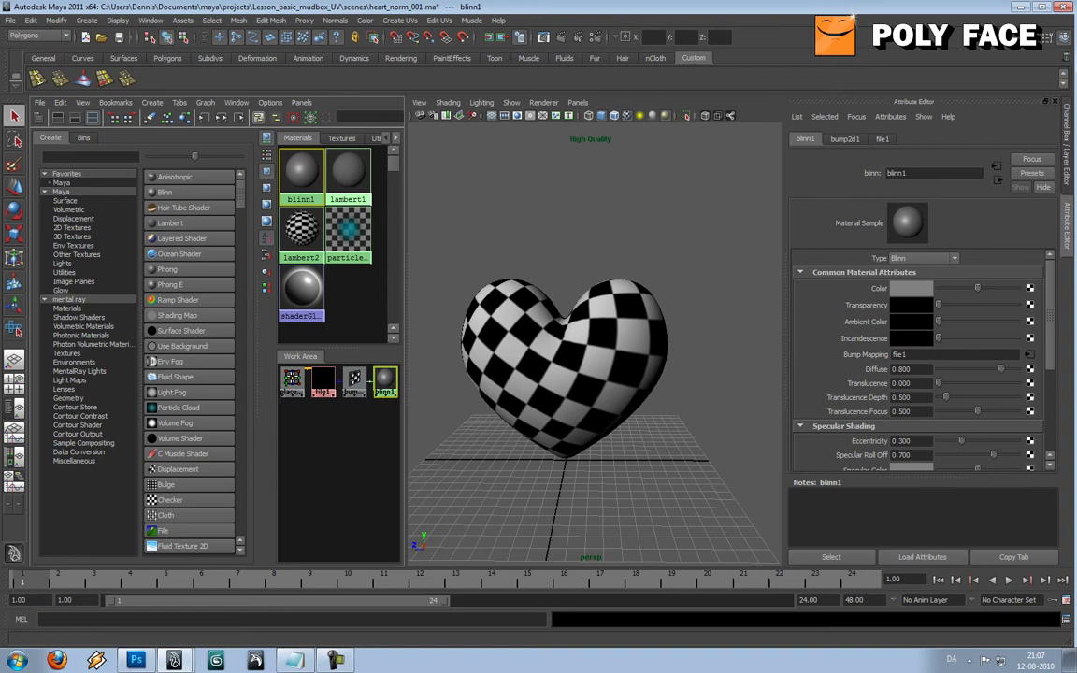
# Break blinn1's bump mapping connection and delete the disconnected bump, file and texture placement nodes
pyautogui.rightClick(877, 353)
pyautogui.click(914, 384)
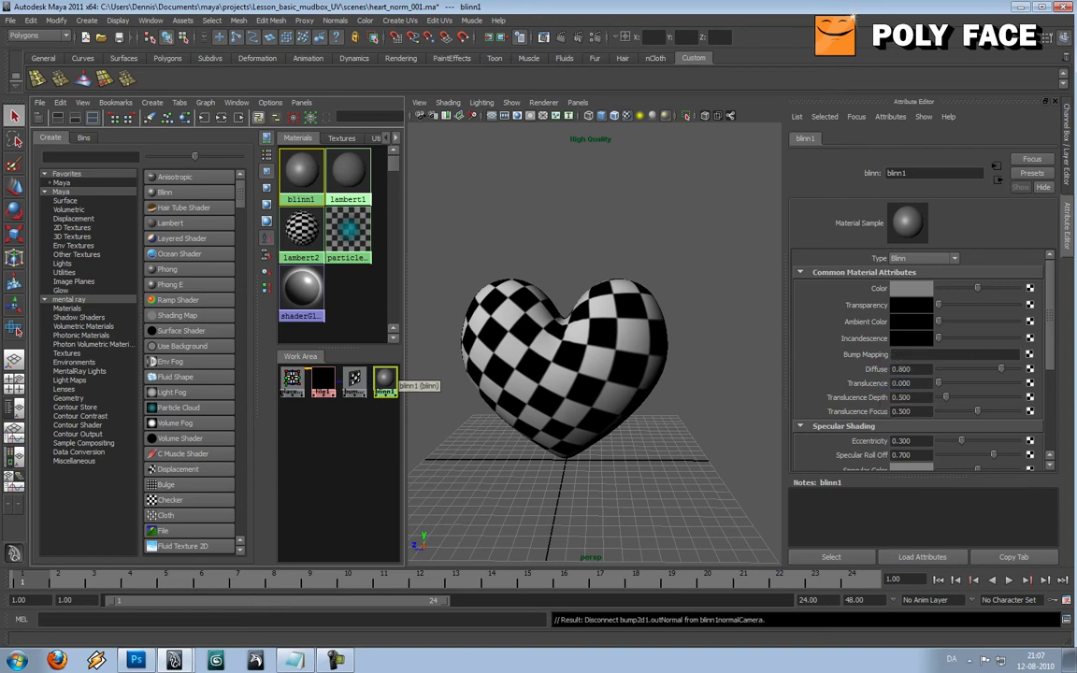
pyautogui.click(292, 379)
pyautogui.moveTo(299, 424); pyautogui.dragTo(352, 385)
pyautogui.press('Delete')
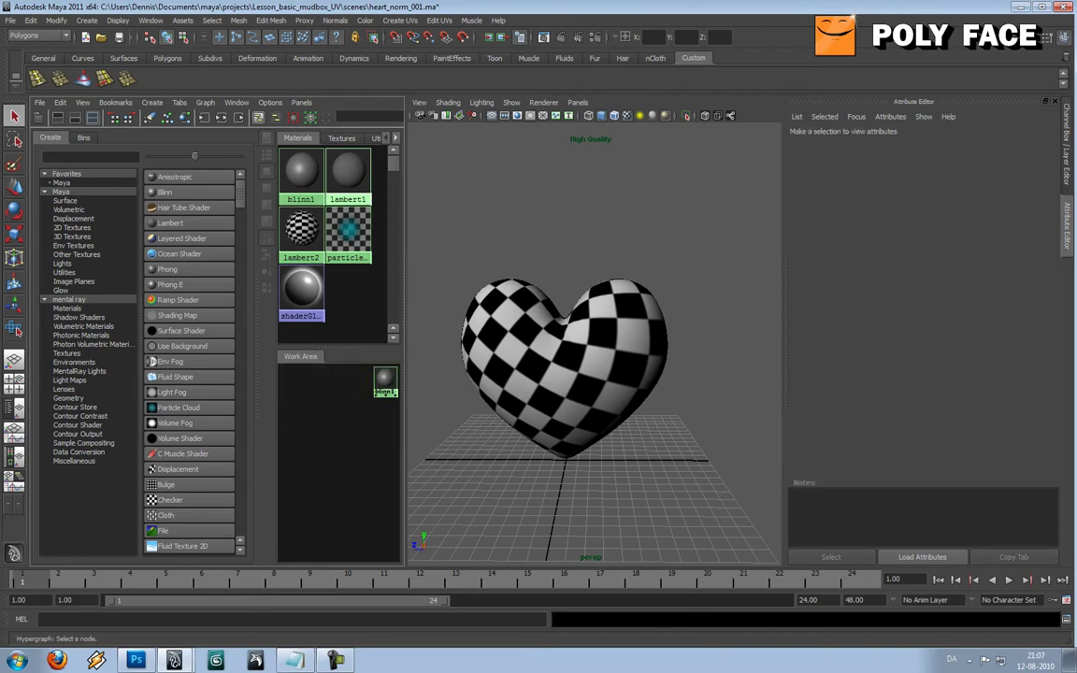
# Connect a file texture to the Bump Mapping attribute of blinn1 and check the resulting bump2d1 and file nodes
pyautogui.click(385, 378)
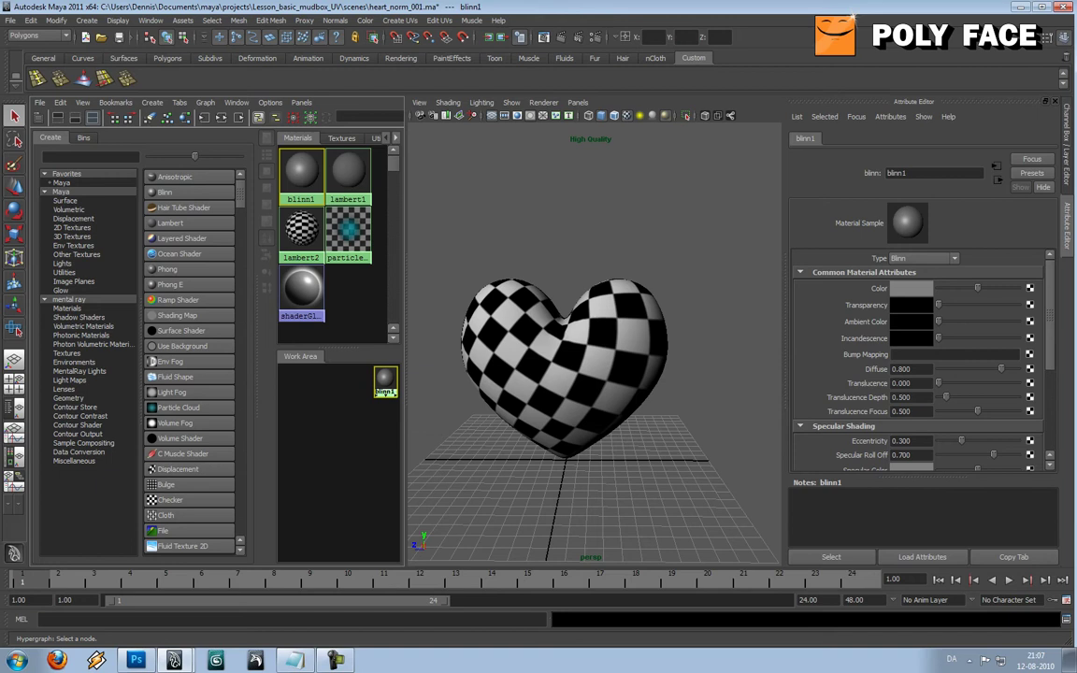
pyautogui.click(1029, 355)
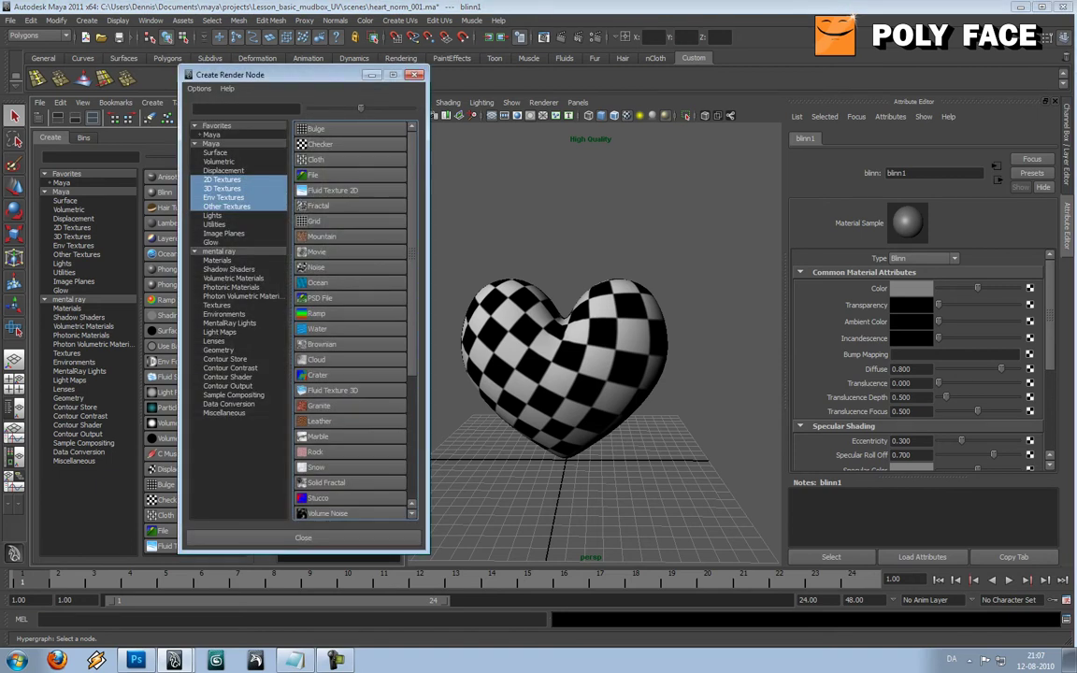
pyautogui.click(314, 175)
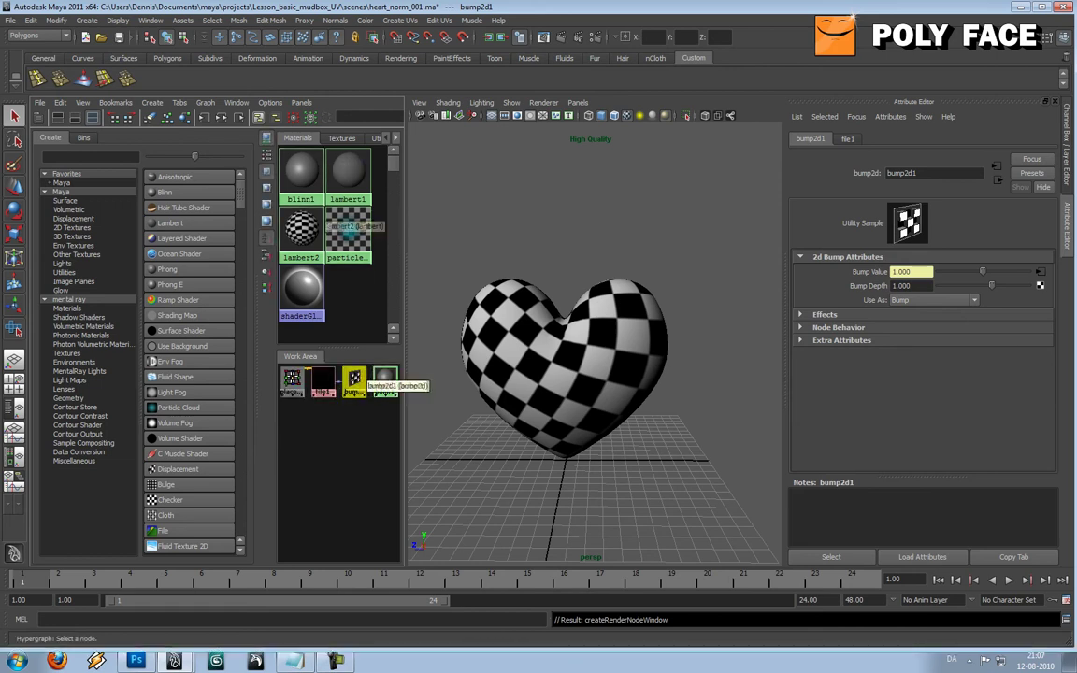
pyautogui.click(384, 382)
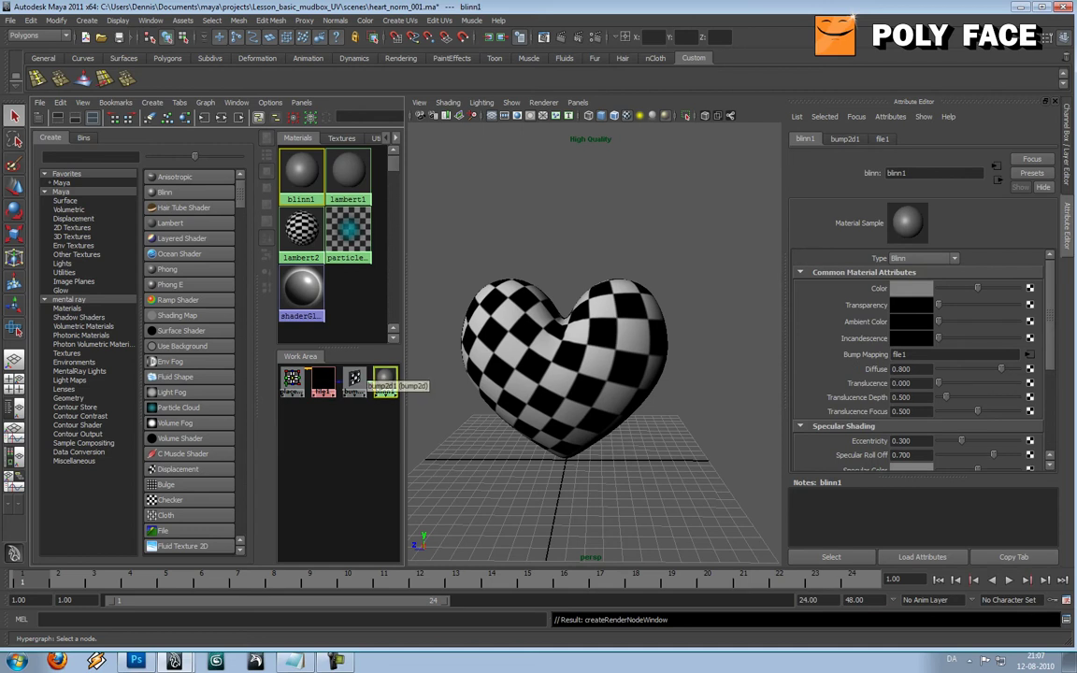
pyautogui.click(356, 379)
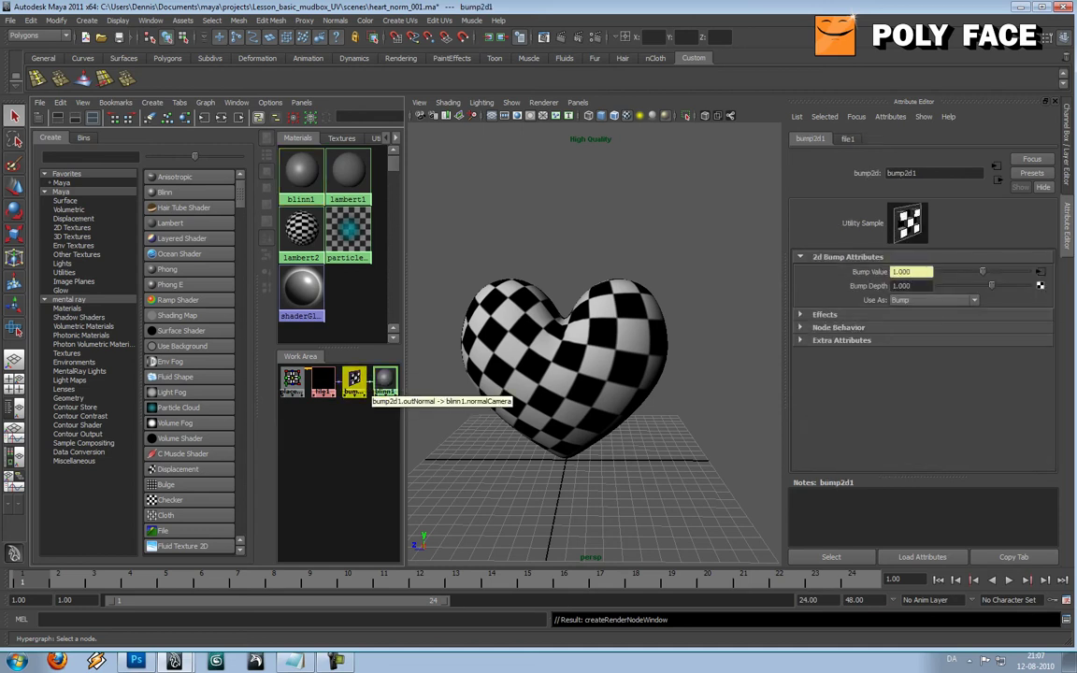
pyautogui.click(1040, 271)
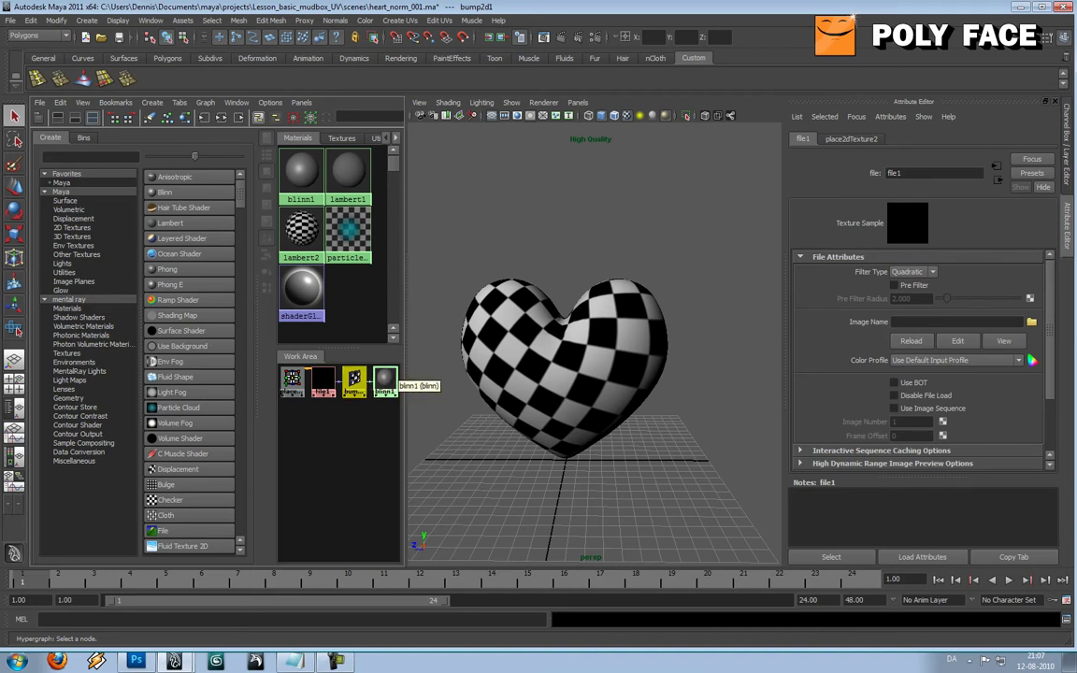
# Load norm_heart_texture_001.png from the sourceimages folder as the image of the file1 node
pyautogui.click(323, 380)
pyautogui.click(955, 322)
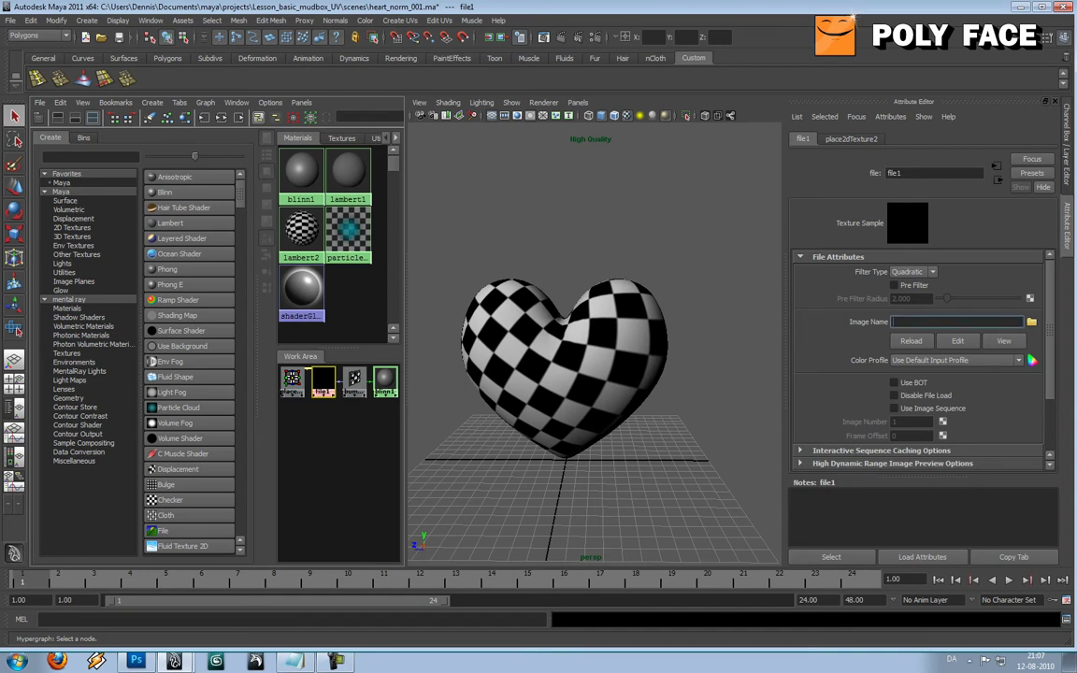
pyautogui.click(1031, 322)
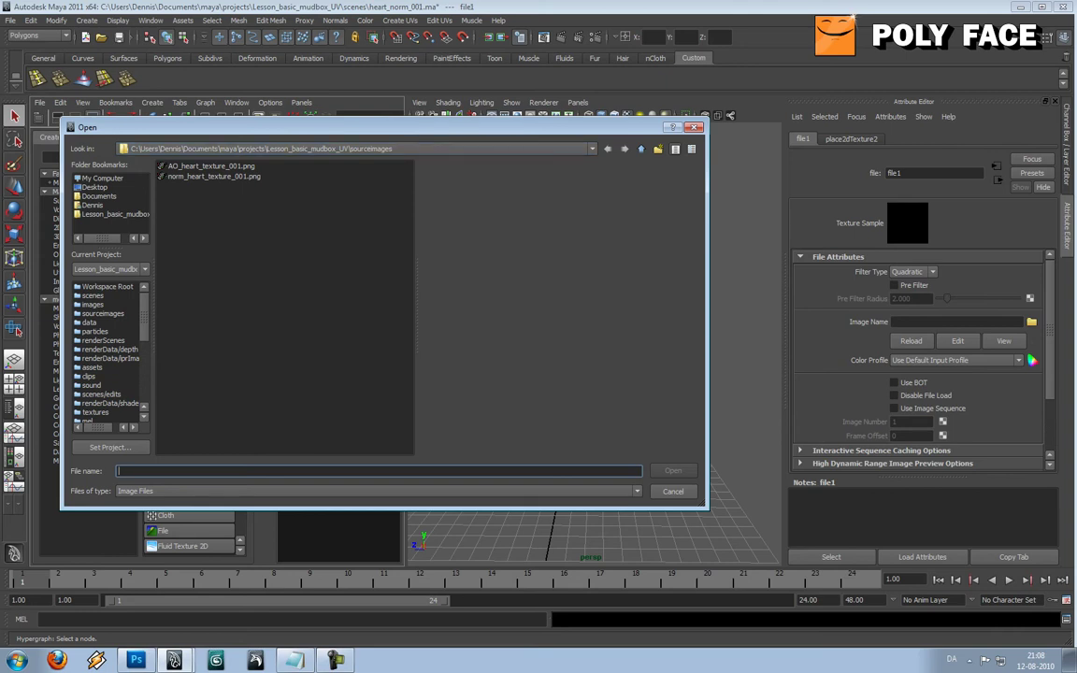
pyautogui.click(214, 176)
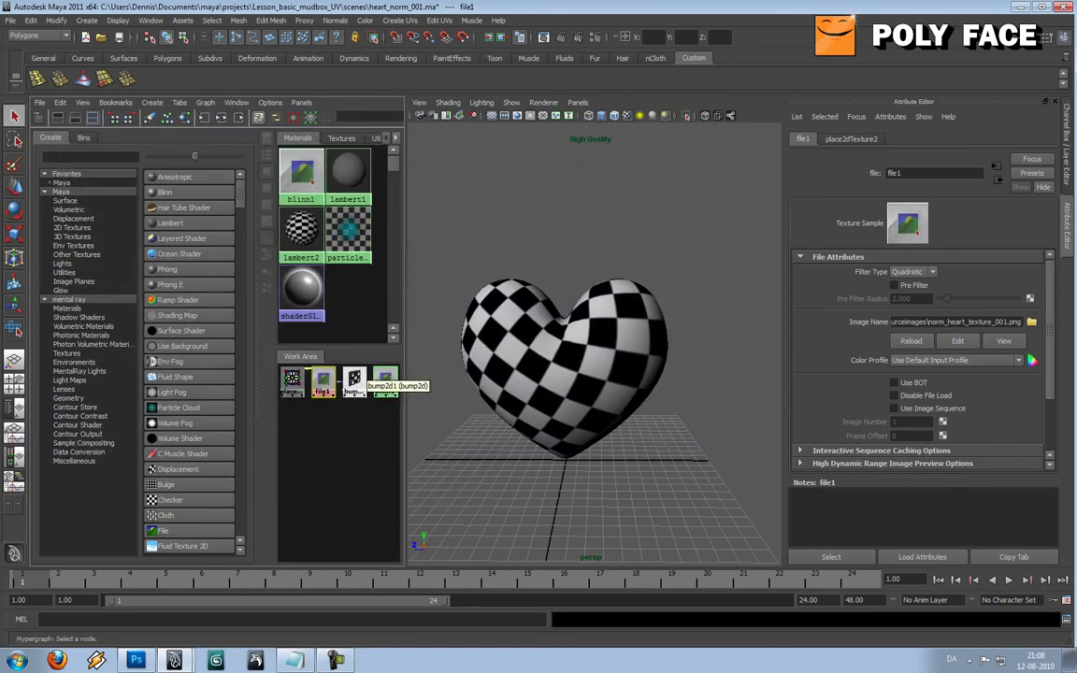
# Set the bump2d1 node to be used as Tangent Space Normals
pyautogui.click(355, 380)
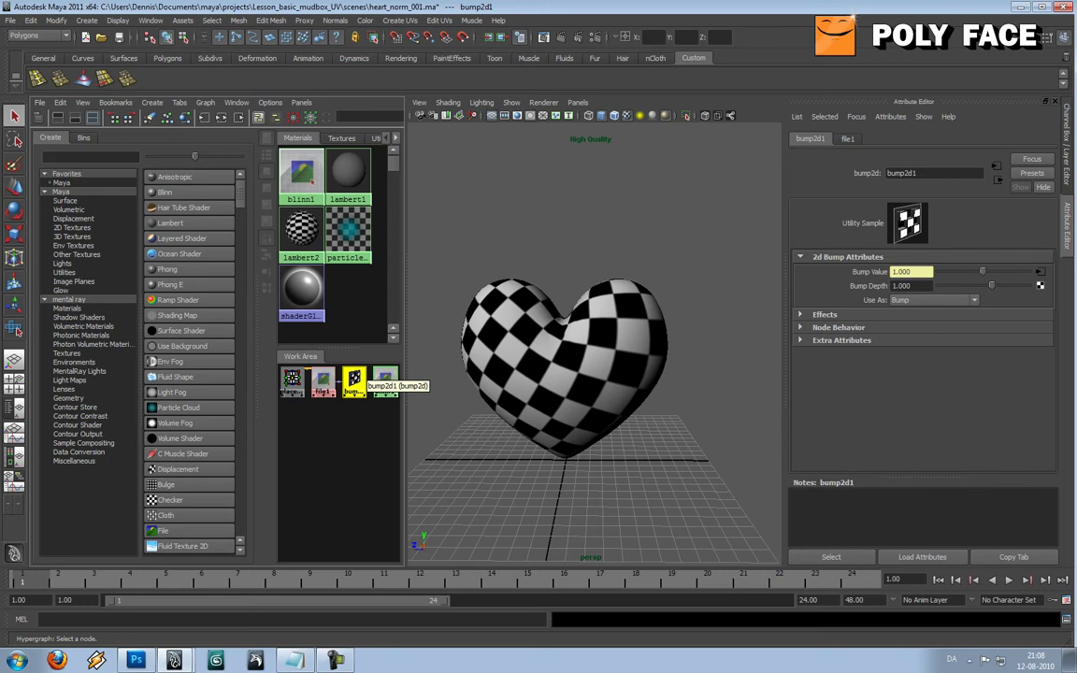
pyautogui.click(935, 300)
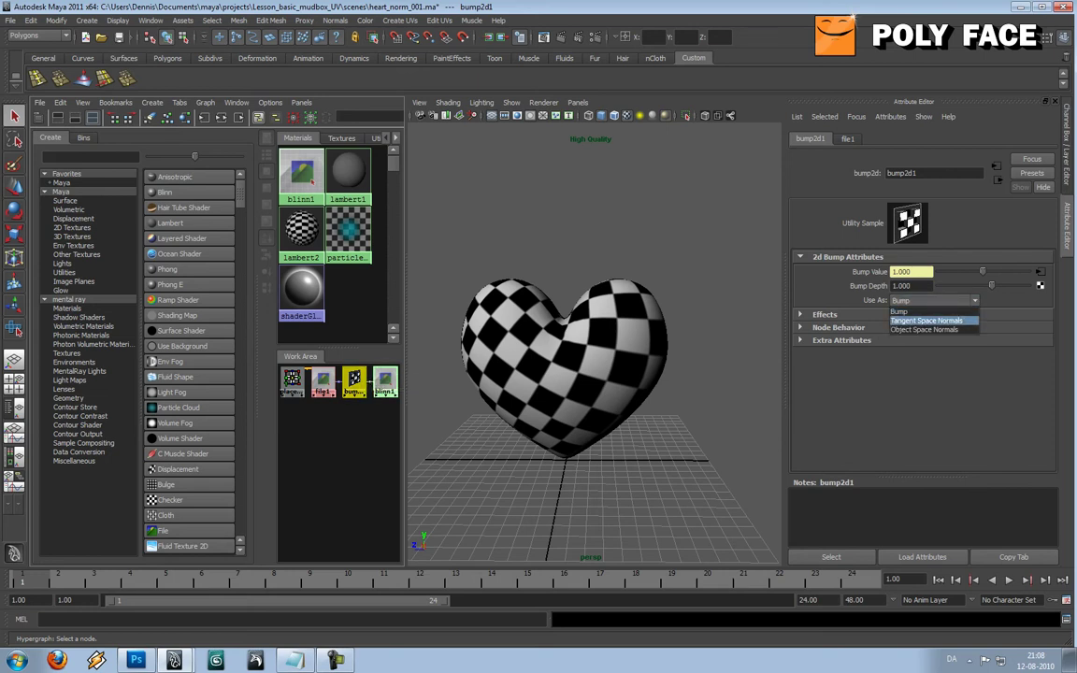
pyautogui.click(926, 319)
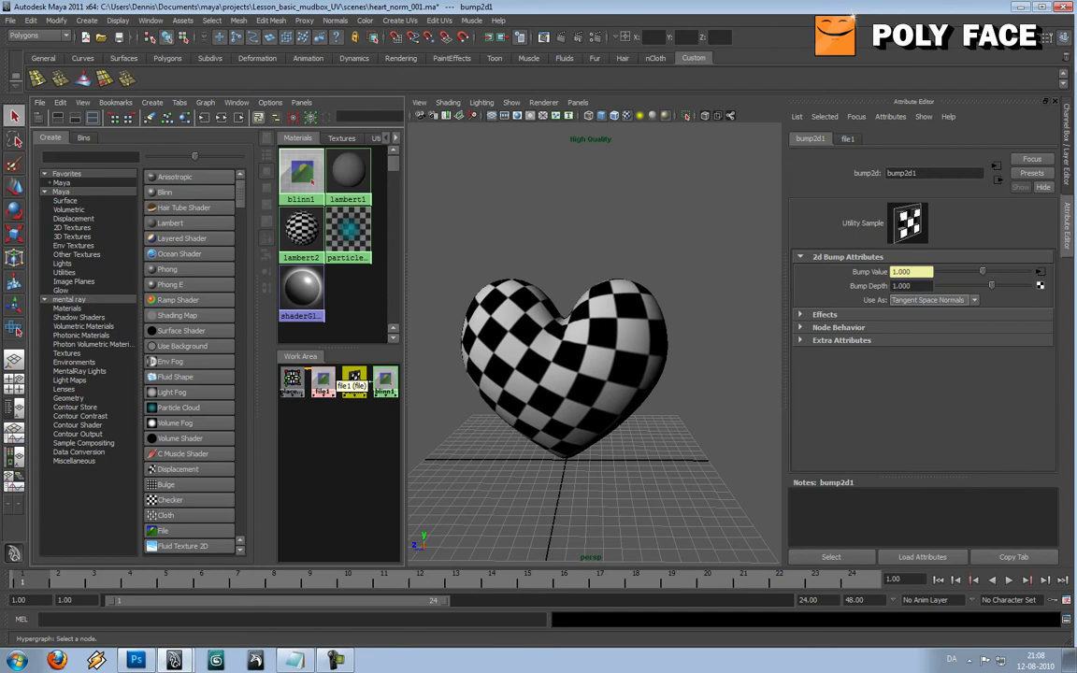
# Change the filter type of the file1 normal map texture
pyautogui.click(325, 378)
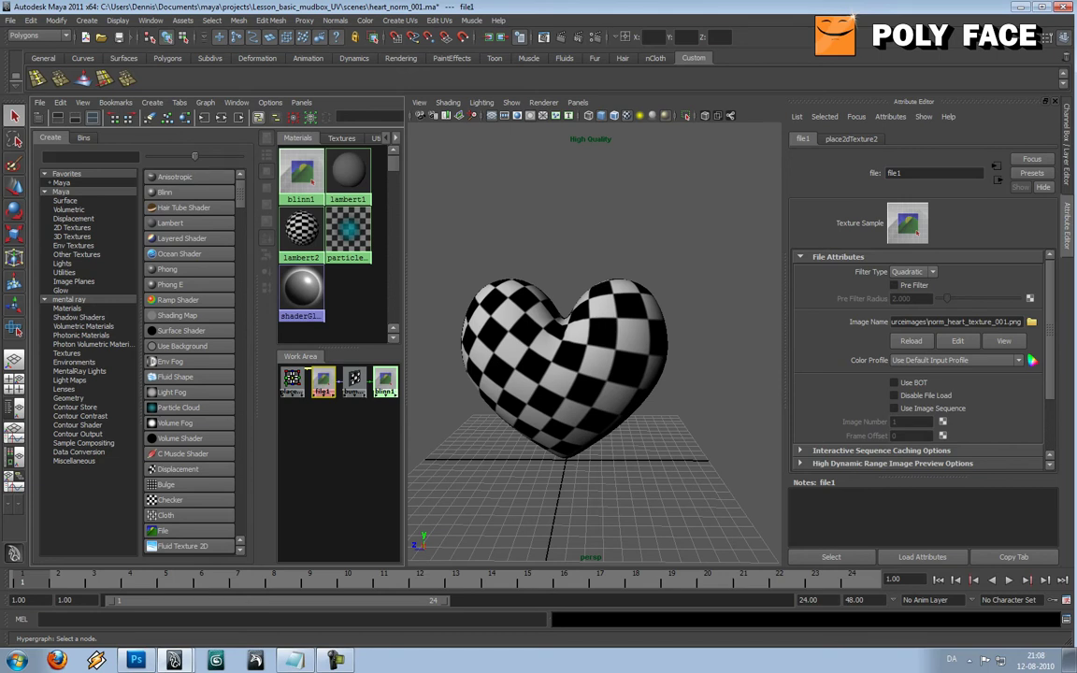
pyautogui.click(913, 272)
pyautogui.click(908, 284)
# Assign the blinn1 material to the heart mesh and deselect the mesh
pyautogui.click(579, 369)
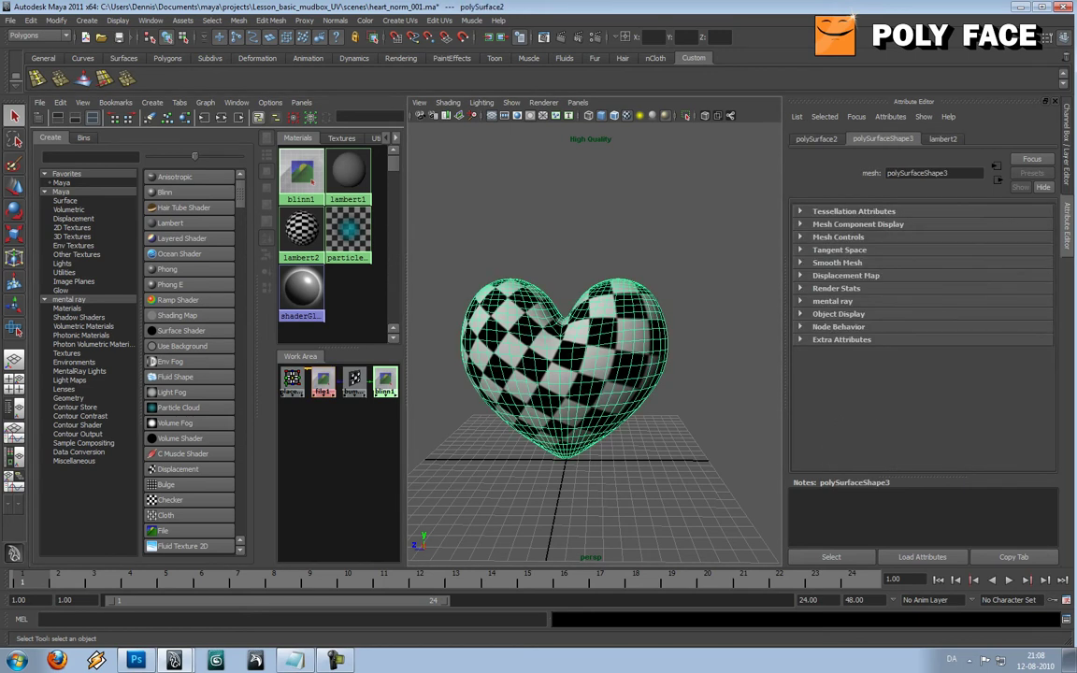
pyautogui.click(384, 381)
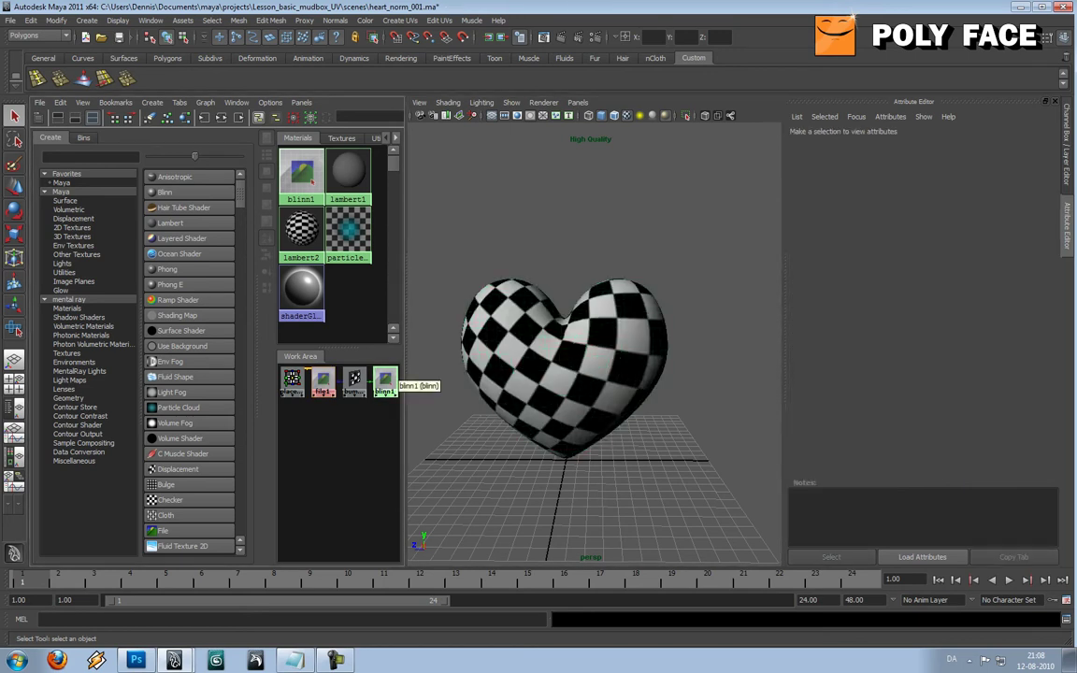
pyautogui.click(572, 369)
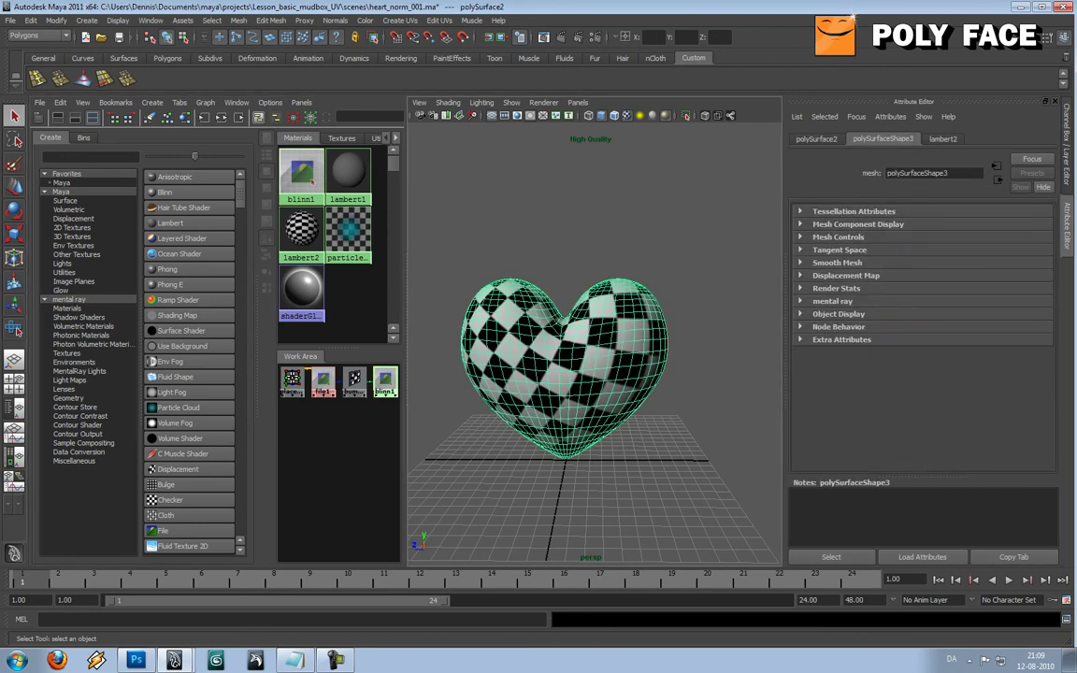
pyautogui.moveTo(384, 381); pyautogui.dragTo(384, 348, button='right')
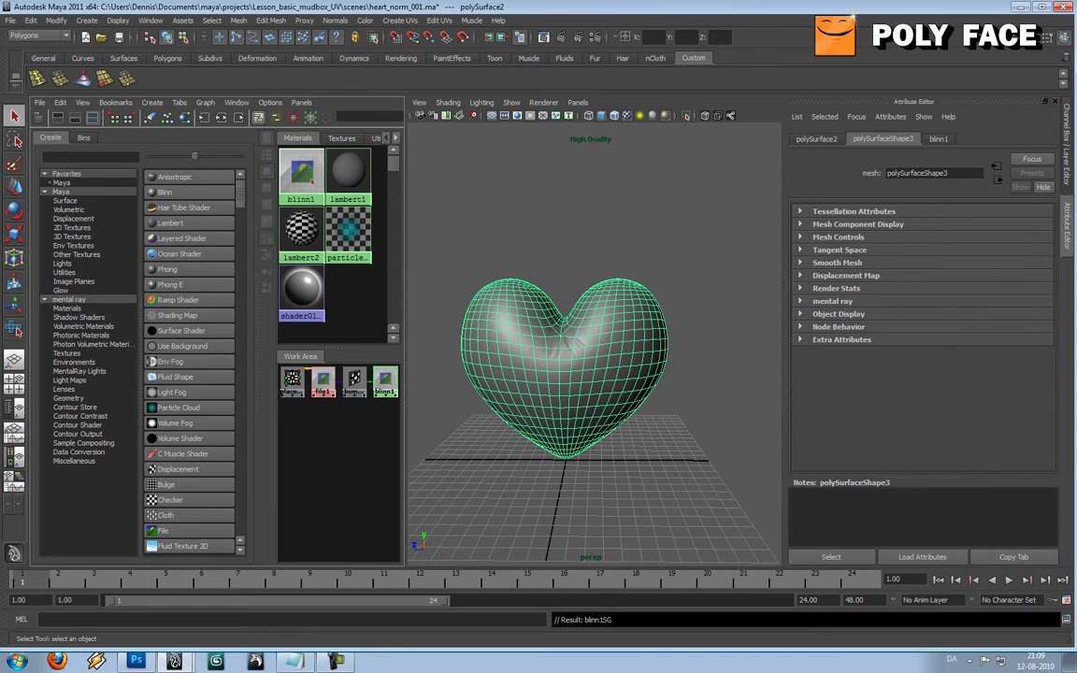
pyautogui.click(711, 257)
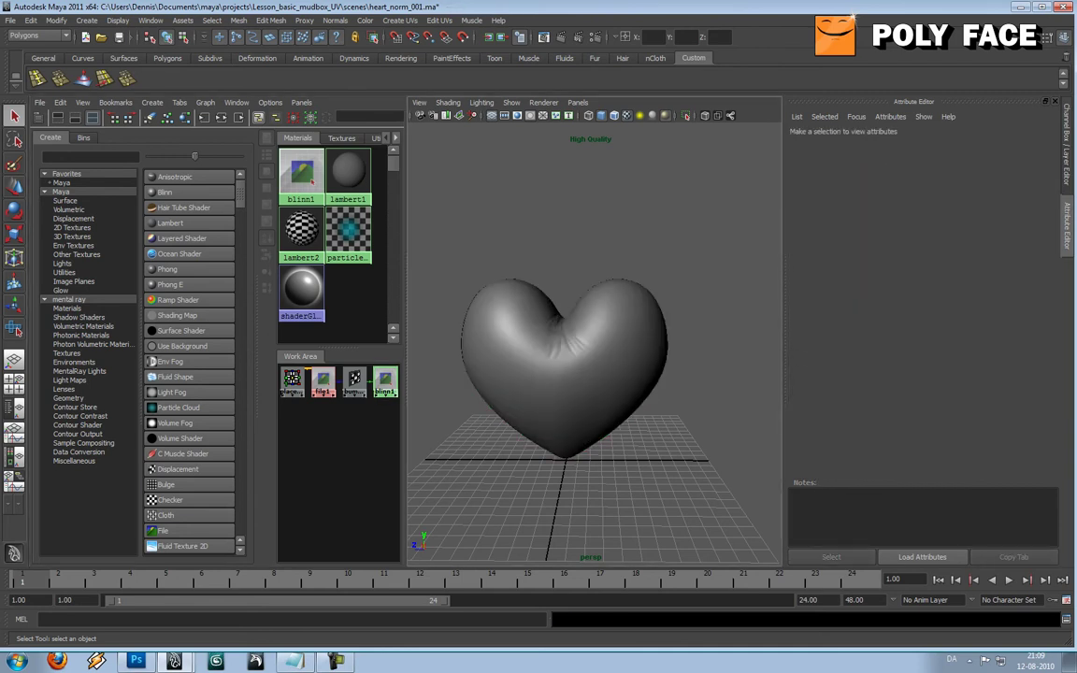
# Examine the normal map detail on the heart's surface from several angles, both close up and from farther away
pyautogui.keyDown('alt'); pyautogui.moveTo(542, 350); pyautogui.dragTo(720, 341); pyautogui.keyUp('alt')
pyautogui.keyDown('alt'); pyautogui.moveTo(598, 346); pyautogui.dragTo(757, 355); pyautogui.keyUp('alt')
pyautogui.scroll(-4, 612, 369)
pyautogui.scroll(5, 612, 364)
pyautogui.keyDown('alt'); pyautogui.moveTo(486, 383); pyautogui.dragTo(762, 334); pyautogui.keyUp('alt')
pyautogui.keyDown('alt'); pyautogui.moveTo(669, 360); pyautogui.dragTo(600, 359); pyautogui.keyUp('alt')
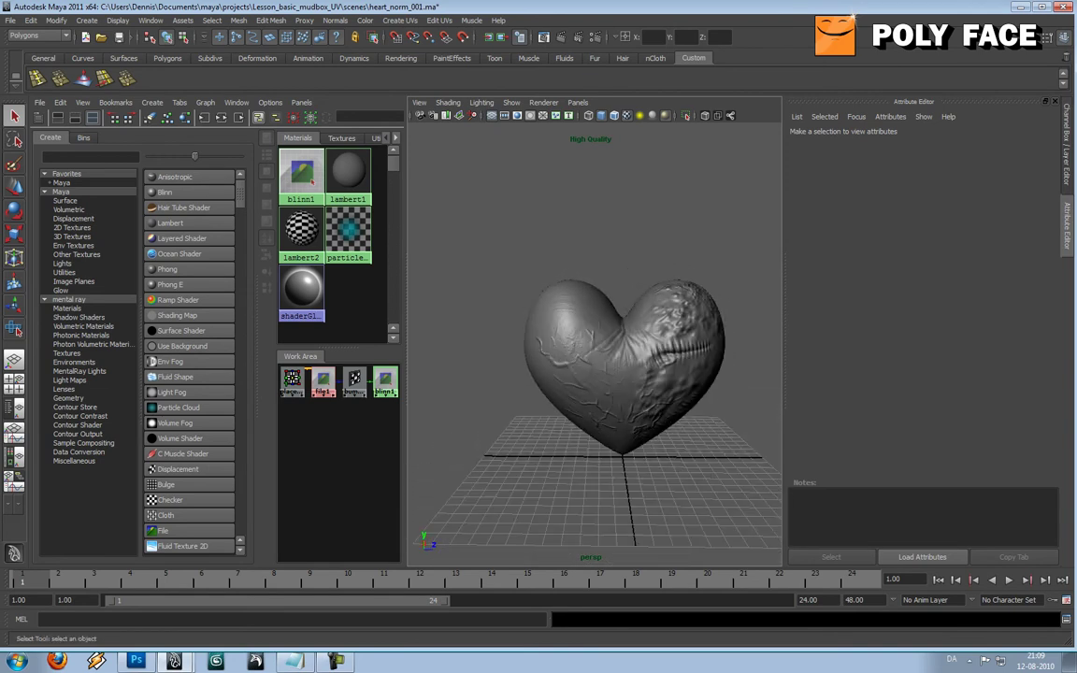
pyautogui.keyDown('alt'); pyautogui.moveTo(622, 360); pyautogui.dragTo(553, 389, button='middle'); pyautogui.keyUp('alt')
pyautogui.scroll(4, 580, 384)
pyautogui.keyDown('alt'); pyautogui.moveTo(580, 384); pyautogui.dragTo(699, 389); pyautogui.keyUp('alt')
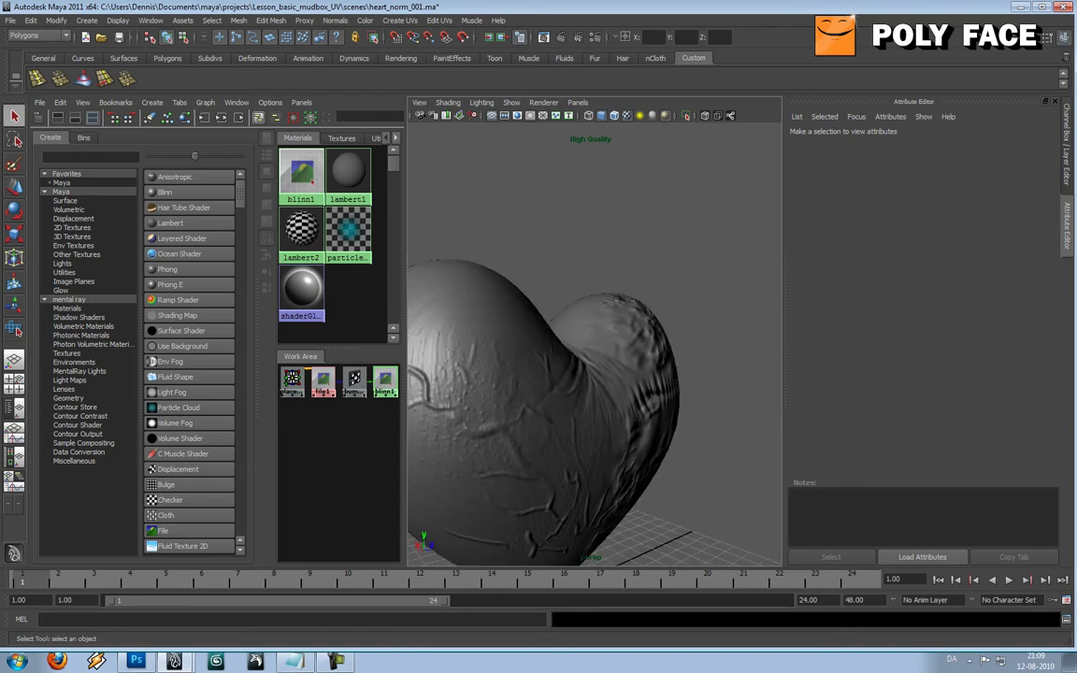
pyautogui.scroll(-4, 598, 383)
pyautogui.keyDown('alt'); pyautogui.moveTo(645, 388); pyautogui.dragTo(486, 398); pyautogui.keyUp('alt')
pyautogui.keyDown('alt'); pyautogui.moveTo(589, 388); pyautogui.dragTo(608, 401); pyautogui.keyUp('alt')
pyautogui.scroll(-3, 599, 392)
pyautogui.scroll(5, 668, 392)
pyautogui.scroll(-5, 668, 393)
pyautogui.keyDown('alt'); pyautogui.moveTo(599, 402); pyautogui.dragTo(628, 379, button='middle'); pyautogui.keyUp('alt')
# Maximize the perspective view and inspect the whole heart with its normal map details
pyautogui.press('space')
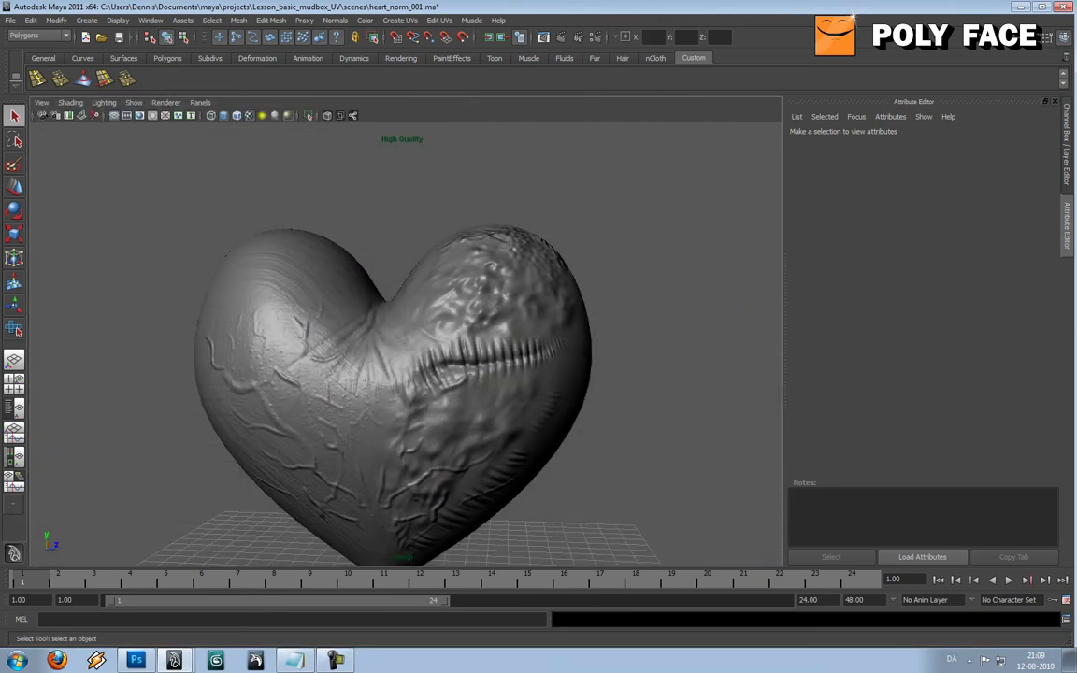
pyautogui.keyDown('alt'); pyautogui.moveTo(598, 392); pyautogui.dragTo(622, 389); pyautogui.keyUp('alt')
pyautogui.scroll(-3, 621, 389)
pyautogui.keyDown('alt'); pyautogui.moveTo(622, 389); pyautogui.dragTo(703, 356, button='middle'); pyautogui.keyUp('alt')
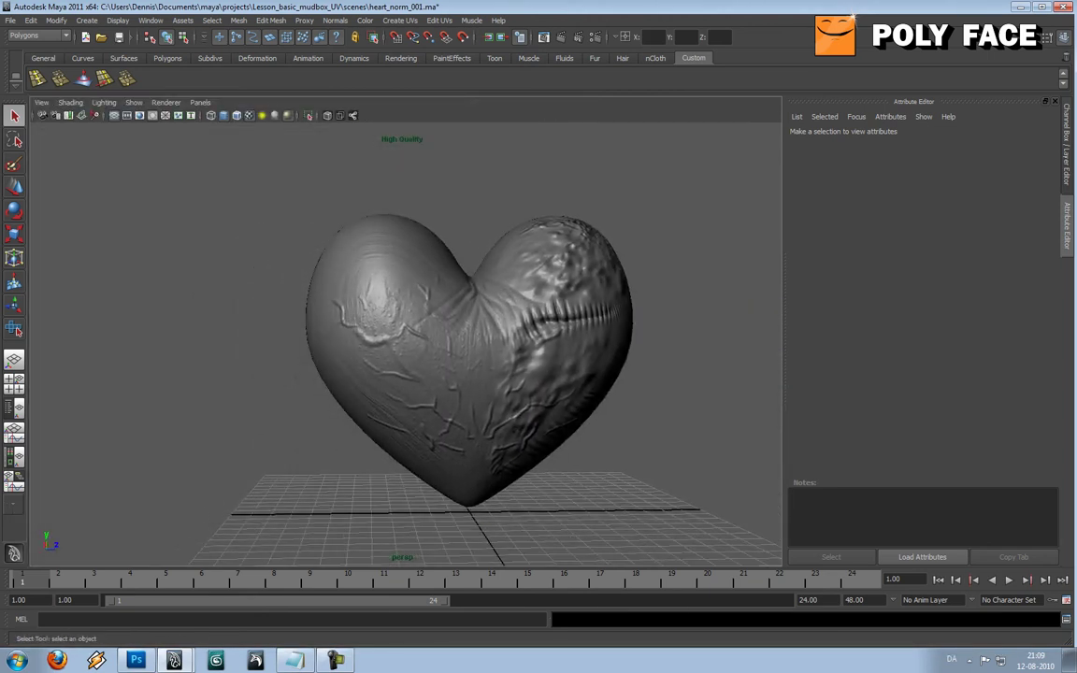
pyautogui.scroll(3, 703, 357)
pyautogui.scroll(-2, 524, 364)
pyautogui.keyDown('alt'); pyautogui.moveTo(524, 364); pyautogui.dragTo(463, 371); pyautogui.keyUp('alt')
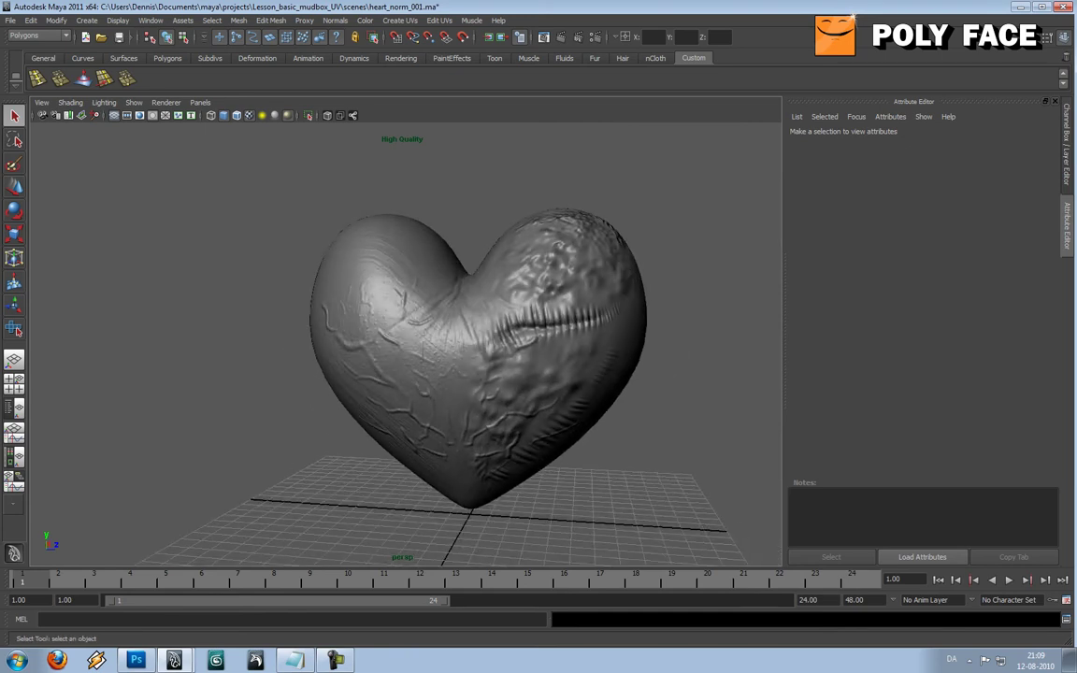
# Compare the heart in default quality and high quality viewport rendering, ending with High Quality Rendering enabled
pyautogui.click(288, 116)
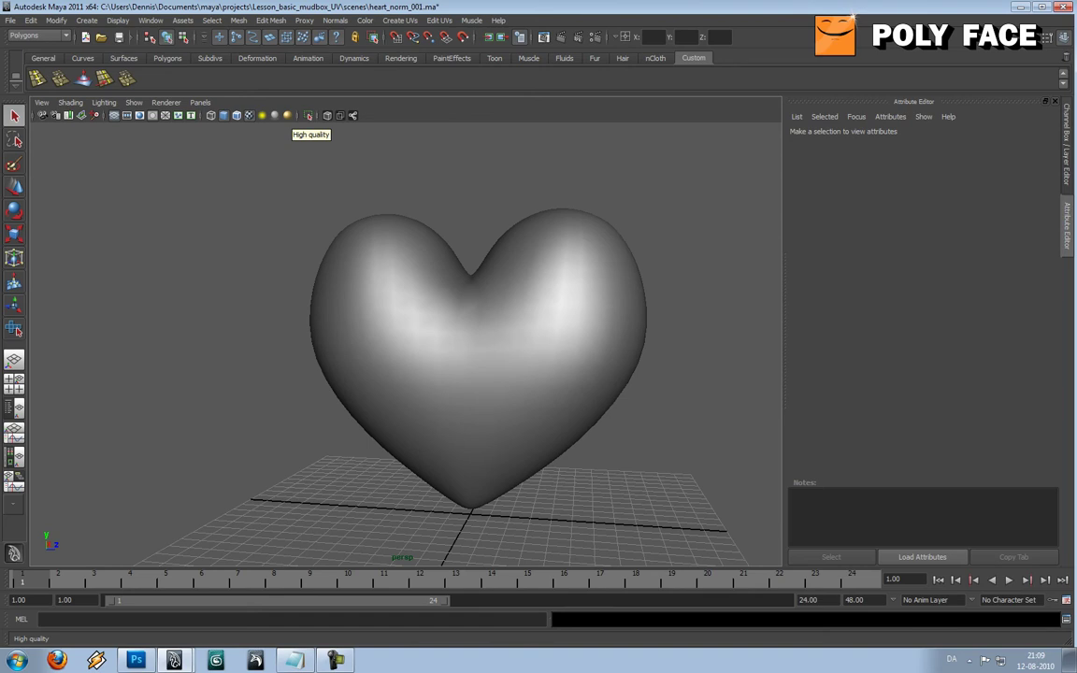
pyautogui.click(134, 102)
pyautogui.moveTo(167, 102)
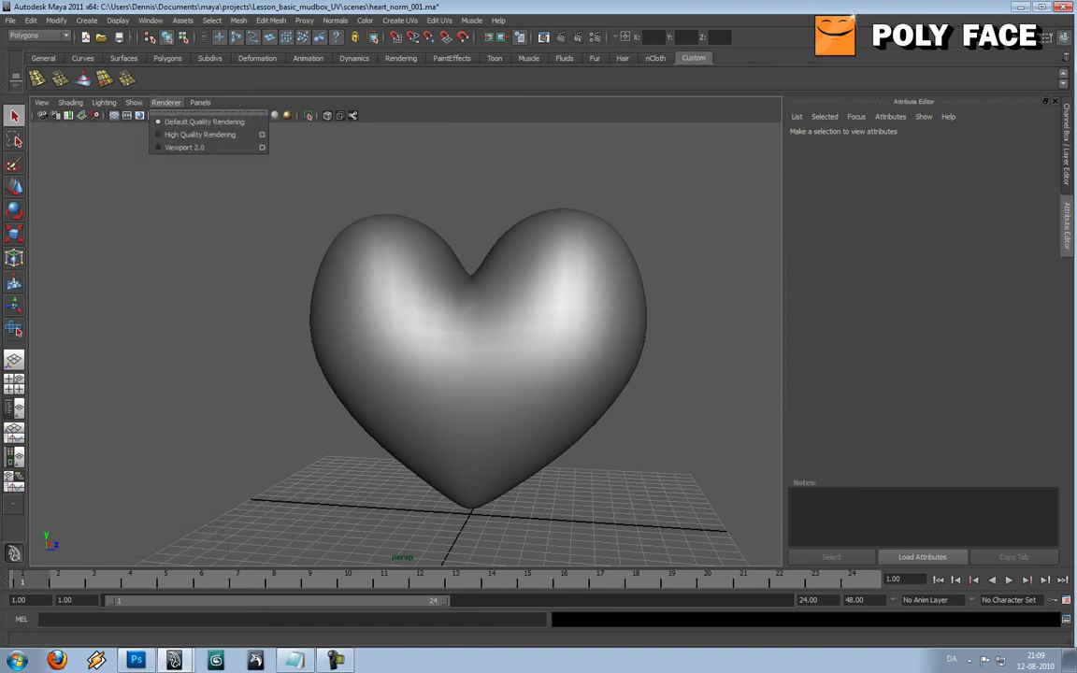
pyautogui.click(200, 135)
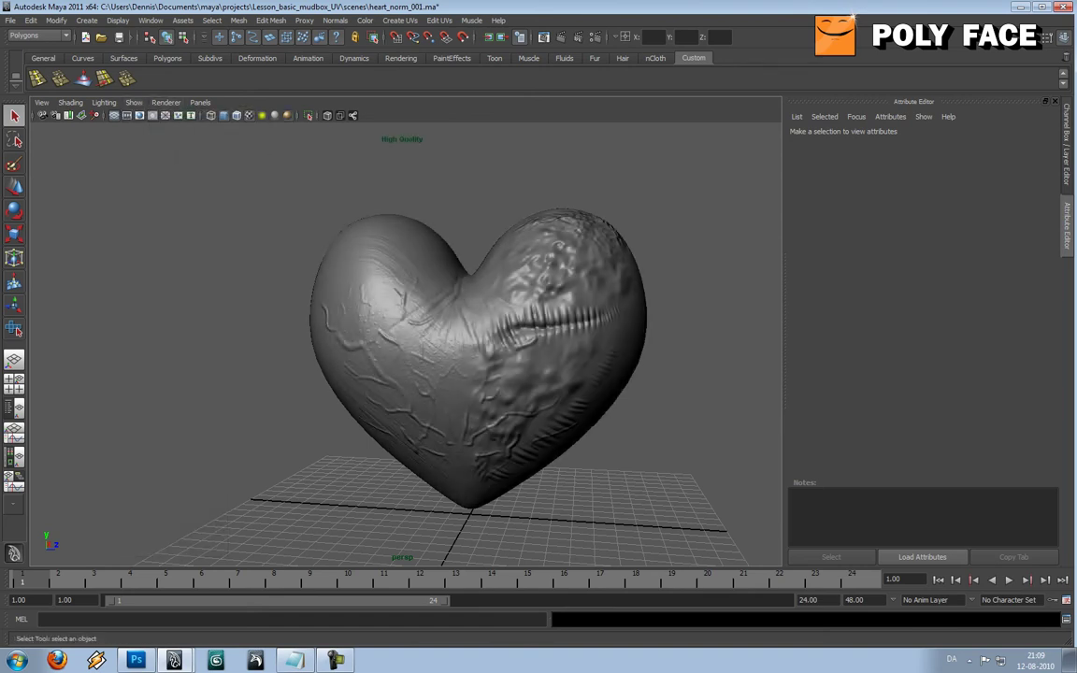
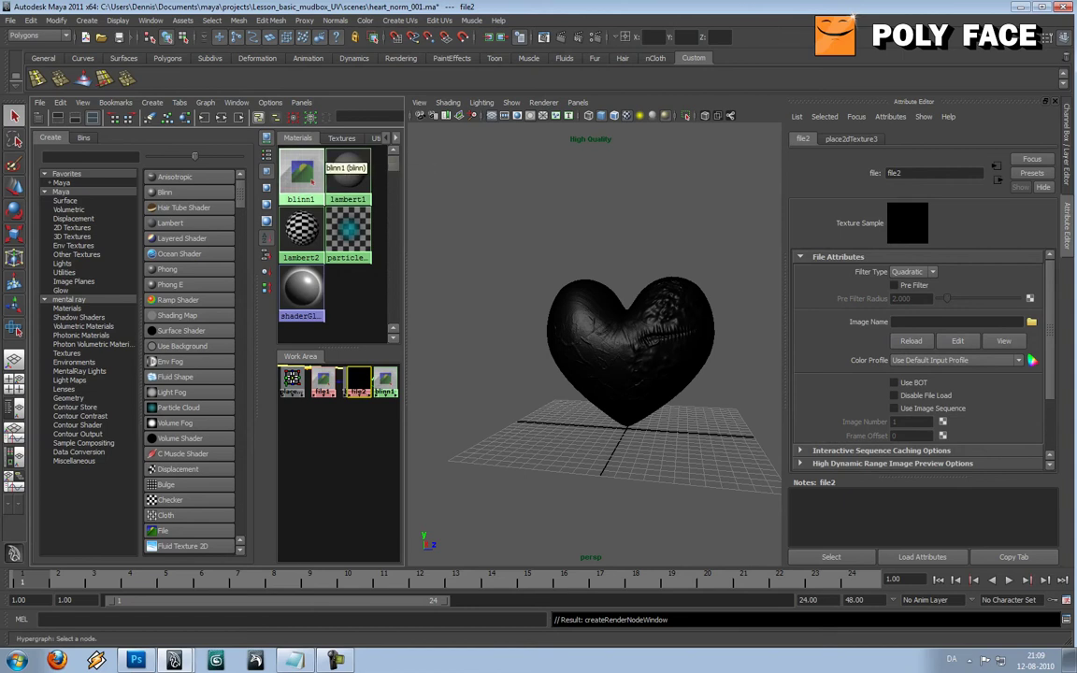
# Load AO_heart_texture_001.png into the file2 texture connected to the color of the blinn1 material
pyautogui.click(316, 152)
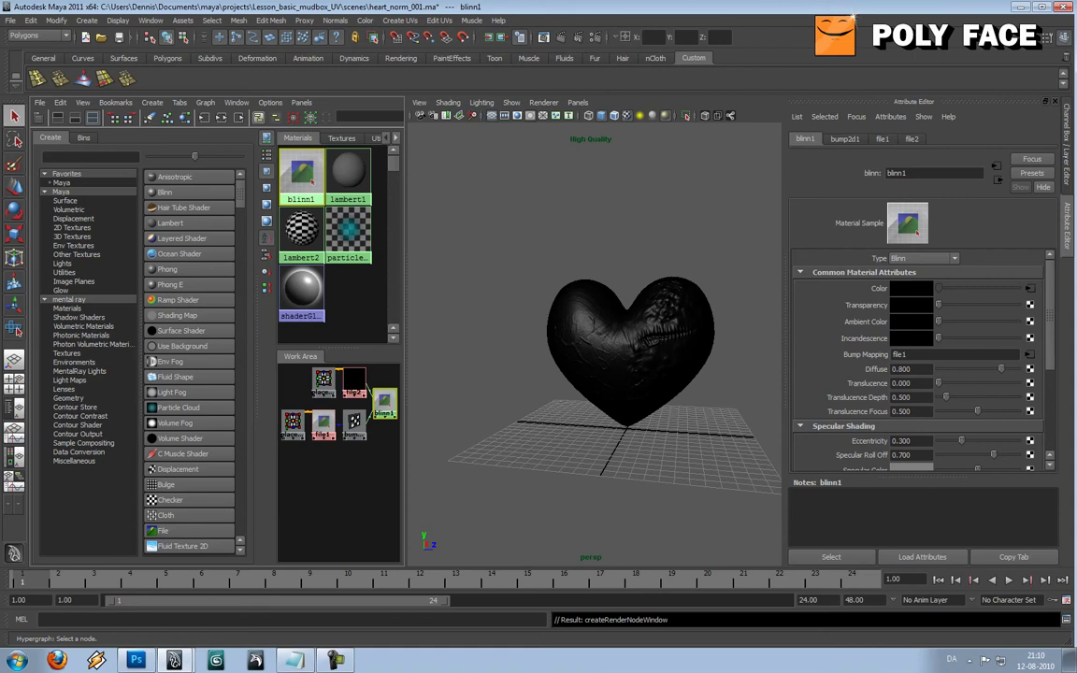
pyautogui.click(1031, 288)
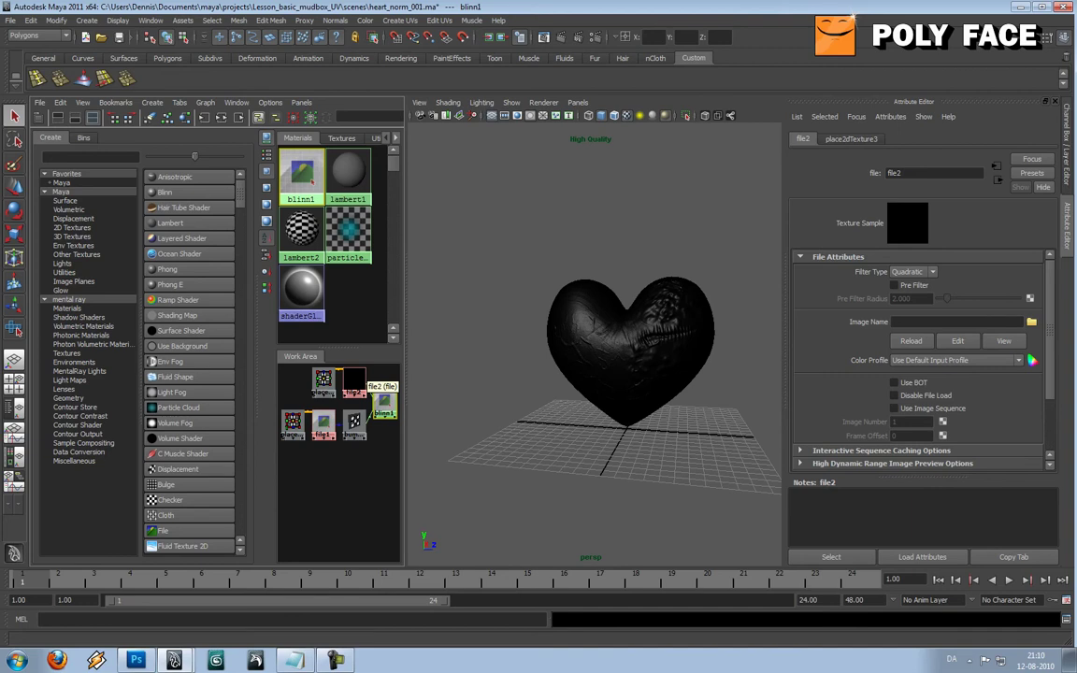
pyautogui.click(1031, 321)
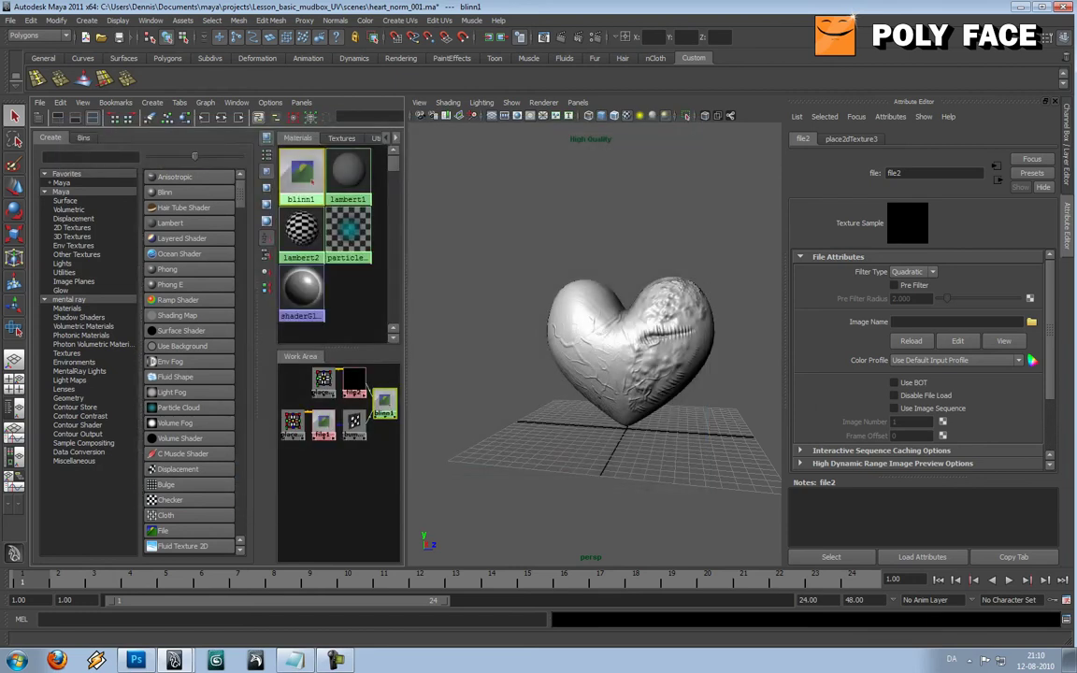
# Examine the ambient occlusion and normal map details on the heart from several angles and distances
pyautogui.keyDown('alt'); pyautogui.moveTo(635, 360); pyautogui.dragTo(659, 384); pyautogui.keyUp('alt')
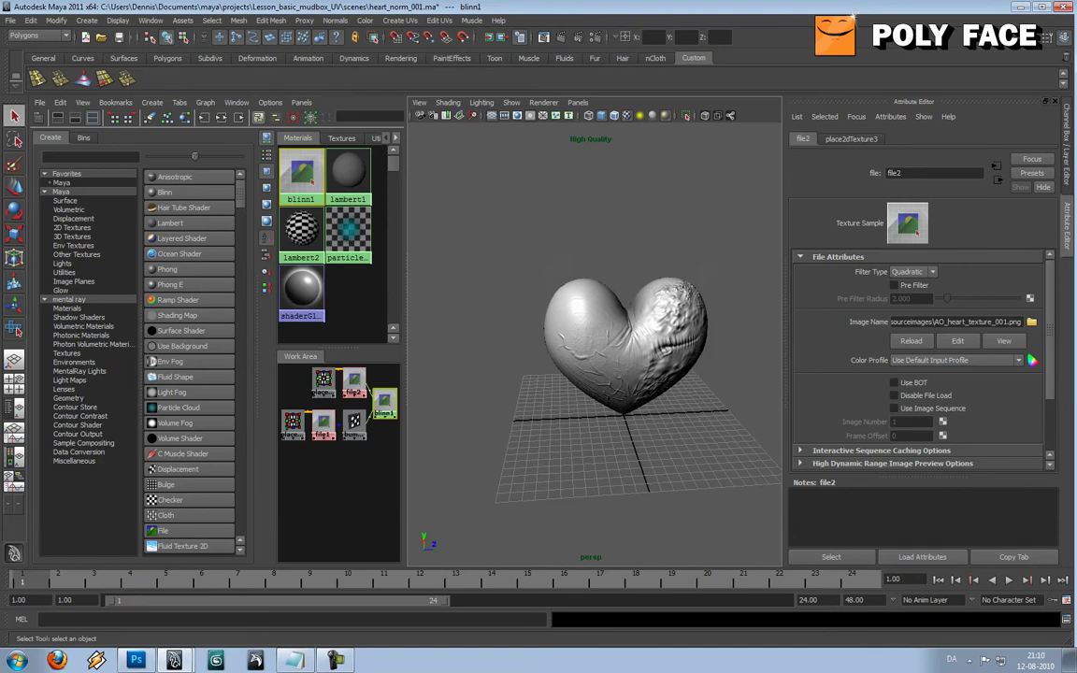
pyautogui.keyDown('alt'); pyautogui.moveTo(608, 374); pyautogui.dragTo(710, 383, button='right'); pyautogui.keyUp('alt')
pyautogui.keyDown('alt'); pyautogui.moveTo(692, 374); pyautogui.dragTo(598, 411); pyautogui.keyUp('alt')
pyautogui.keyDown('alt'); pyautogui.moveTo(645, 374); pyautogui.dragTo(589, 309); pyautogui.keyUp('alt')
pyautogui.keyDown('alt'); pyautogui.moveTo(608, 365); pyautogui.dragTo(524, 360, button='right'); pyautogui.keyUp('alt')
pyautogui.keyDown('alt'); pyautogui.moveTo(533, 359); pyautogui.dragTo(696, 372); pyautogui.keyUp('alt')
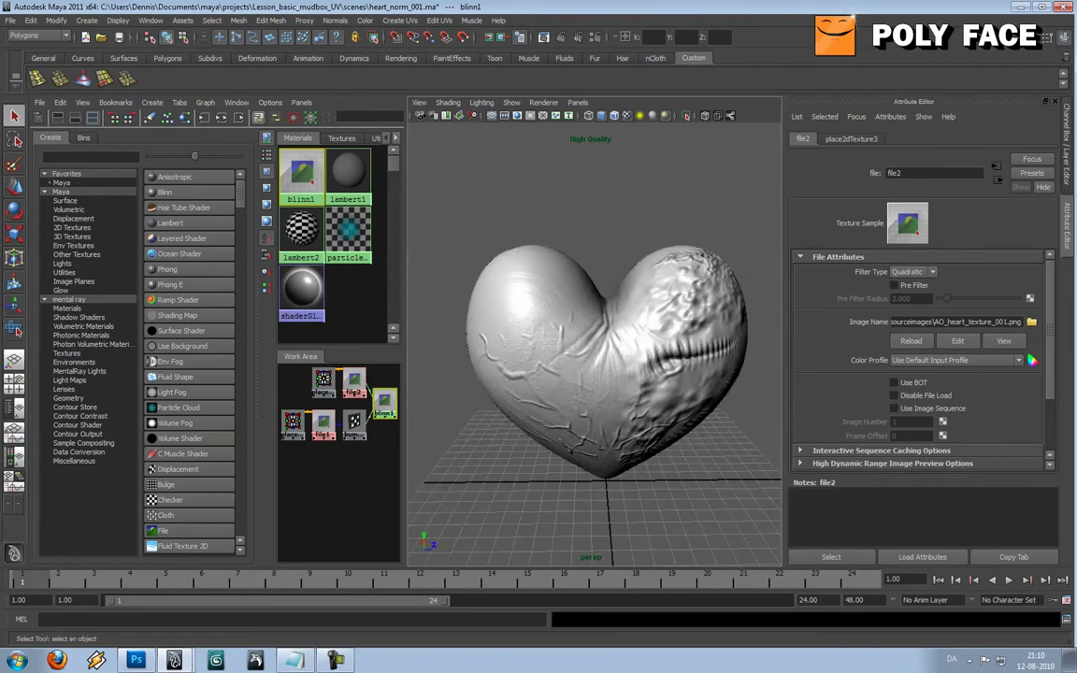
pyautogui.scroll(-3, 598, 346)
pyautogui.keyDown('alt'); pyautogui.moveTo(599, 346); pyautogui.dragTo(617, 365); pyautogui.keyUp('alt')
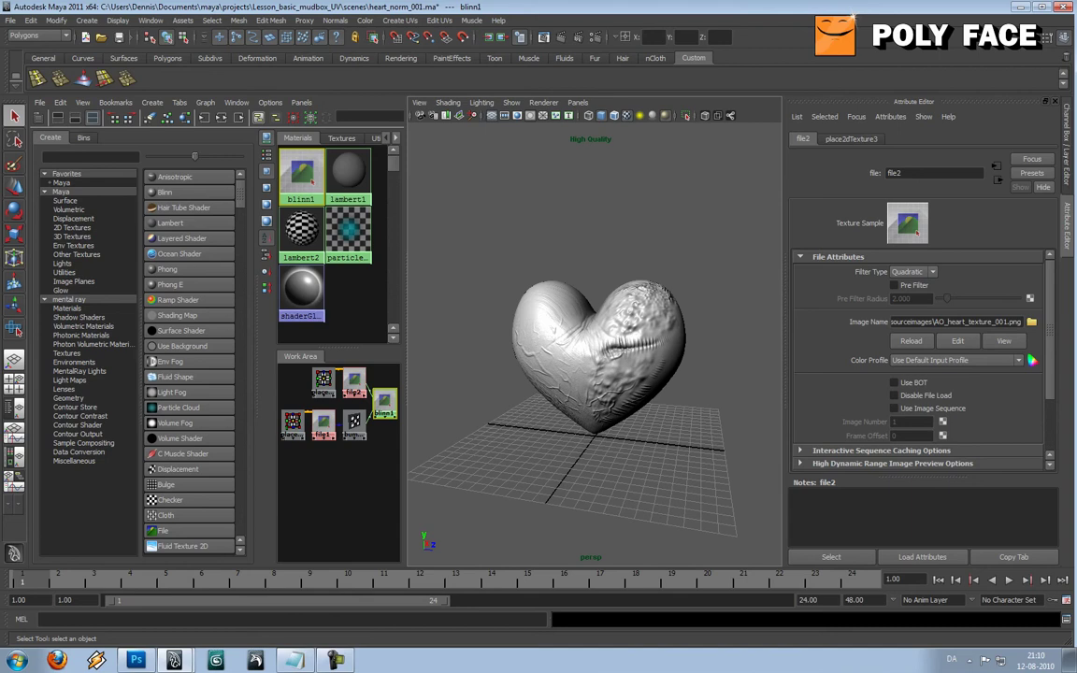
# Switch to Photoshop and add a new empty layer beneath Layer 0 in AO_heart_texture_001.png
pyautogui.click(137, 660)
pyautogui.hotkey('ctrl', 'Tab')
pyautogui.press('v')
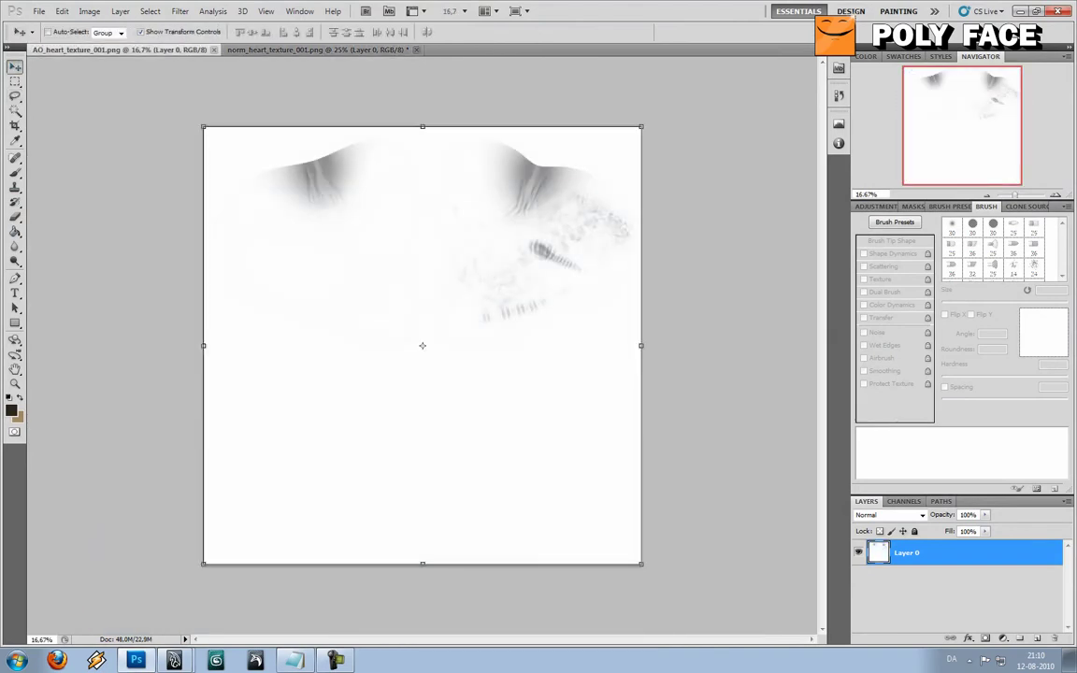
pyautogui.doubleClick(972, 553)
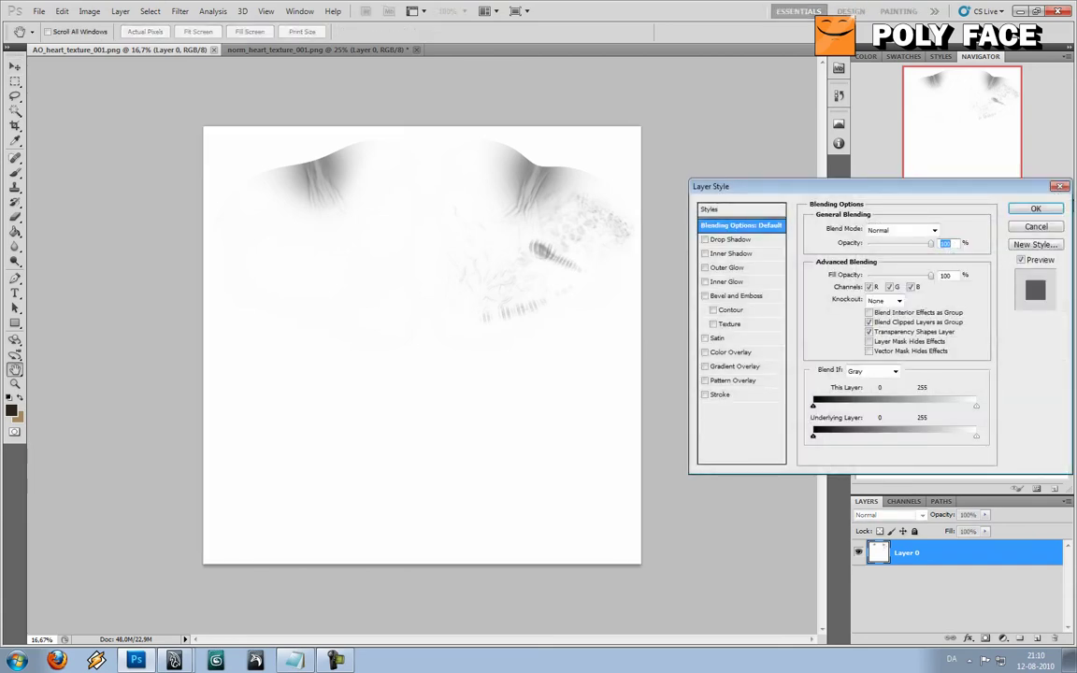
pyautogui.click(1035, 226)
pyautogui.click(1037, 639)
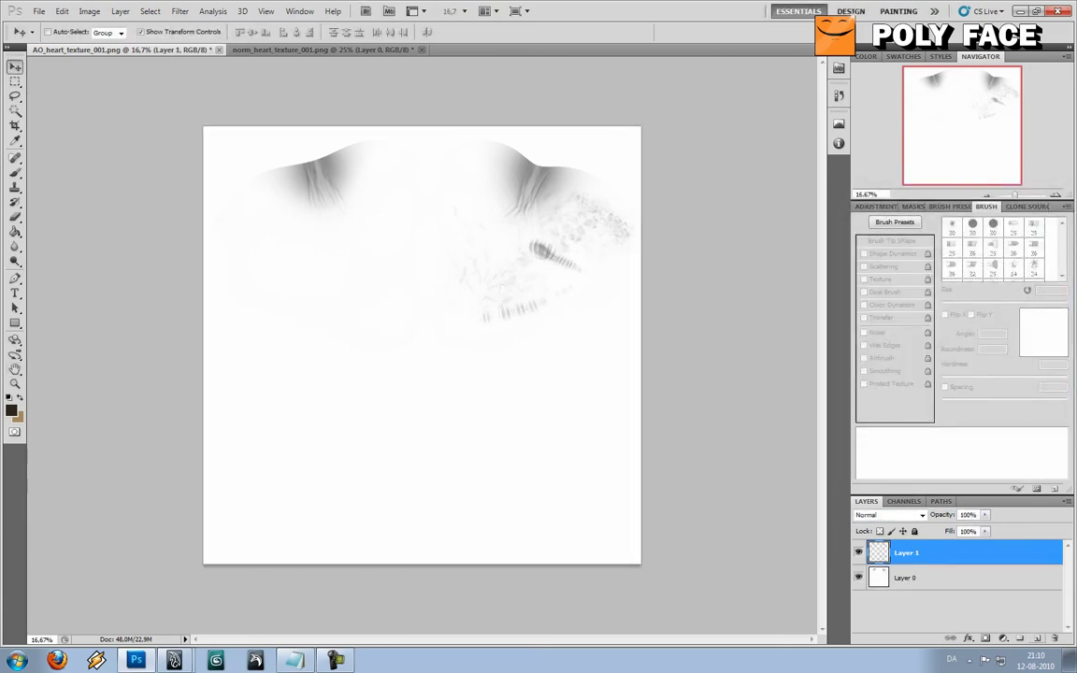
pyautogui.hotkey('ctrl', '[')
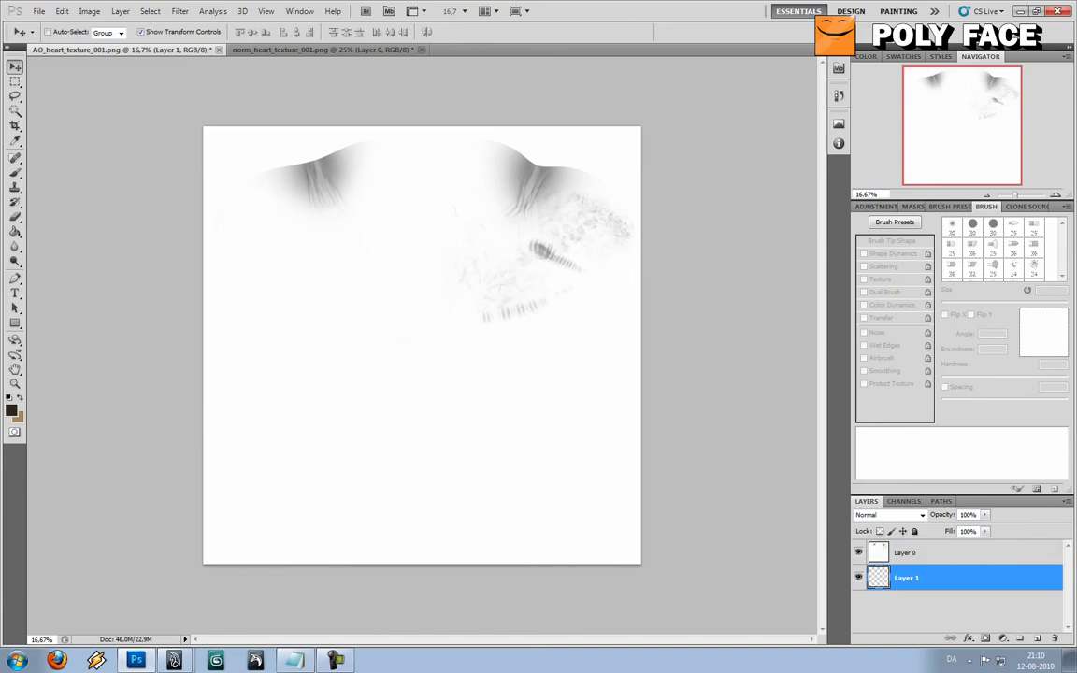
# Set the foreground color to dark reddish brown 66270e and fill Layer 1 with it using the Paint Bucket
pyautogui.click(11, 410)
pyautogui.moveTo(688, 250); pyautogui.dragTo(689, 255)
pyautogui.moveTo(660, 206); pyautogui.dragTo(652, 197)
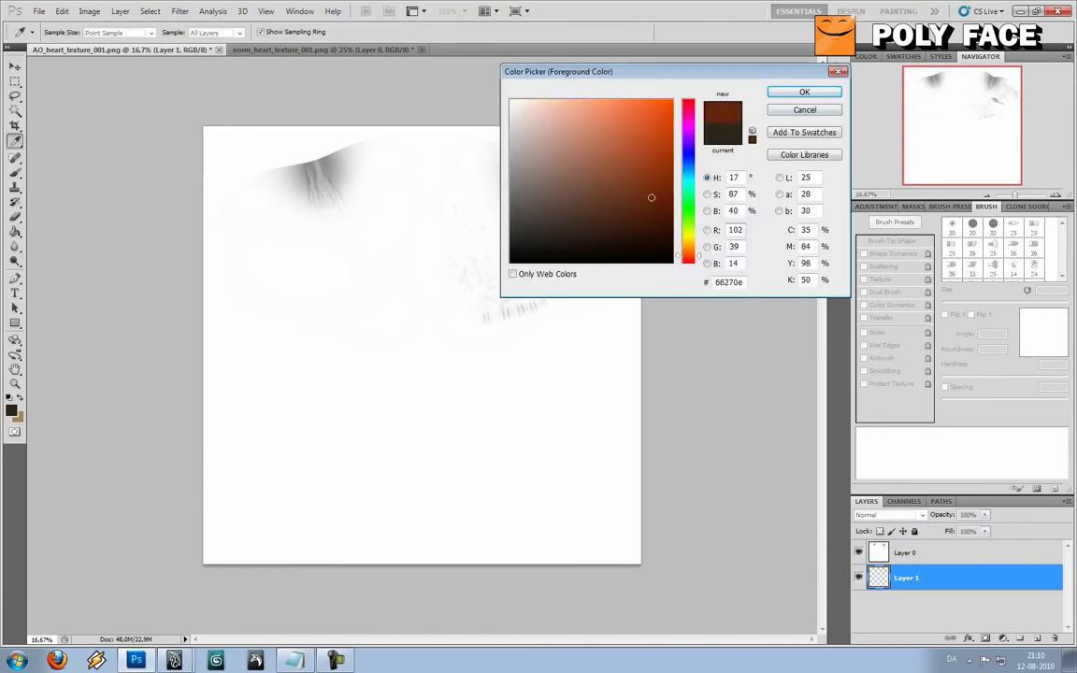
pyautogui.click(804, 92)
pyautogui.click(15, 231)
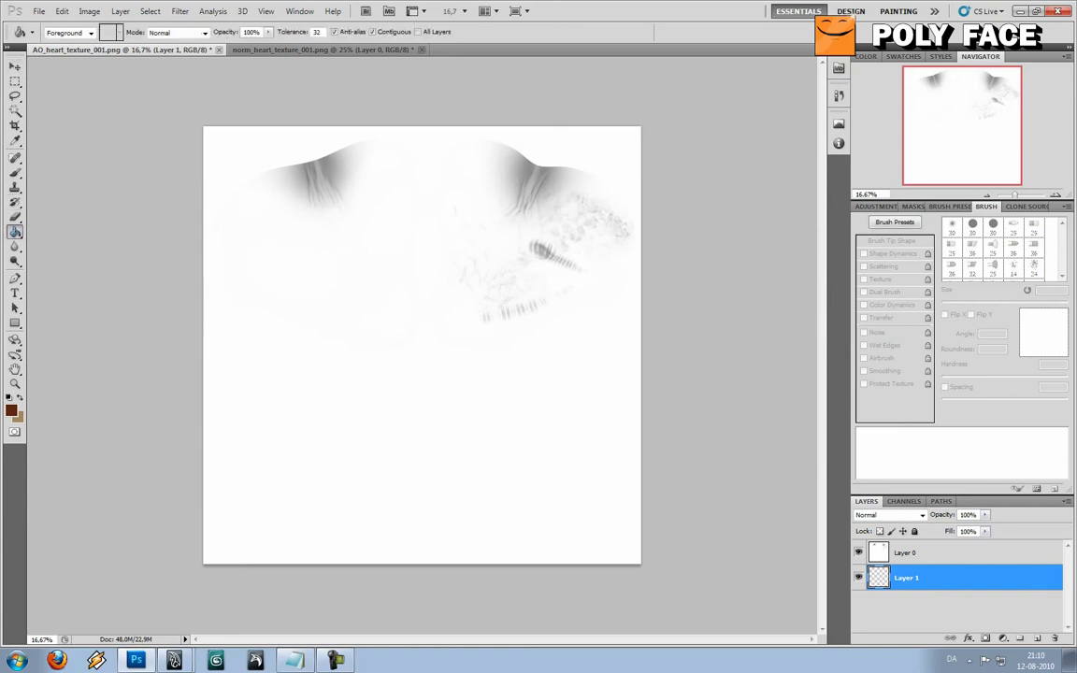
pyautogui.click(373, 327)
# Set the blend mode of the ambient occlusion Layer 0 to Multiply, and select the brown layer beneath it
pyautogui.click(925, 552)
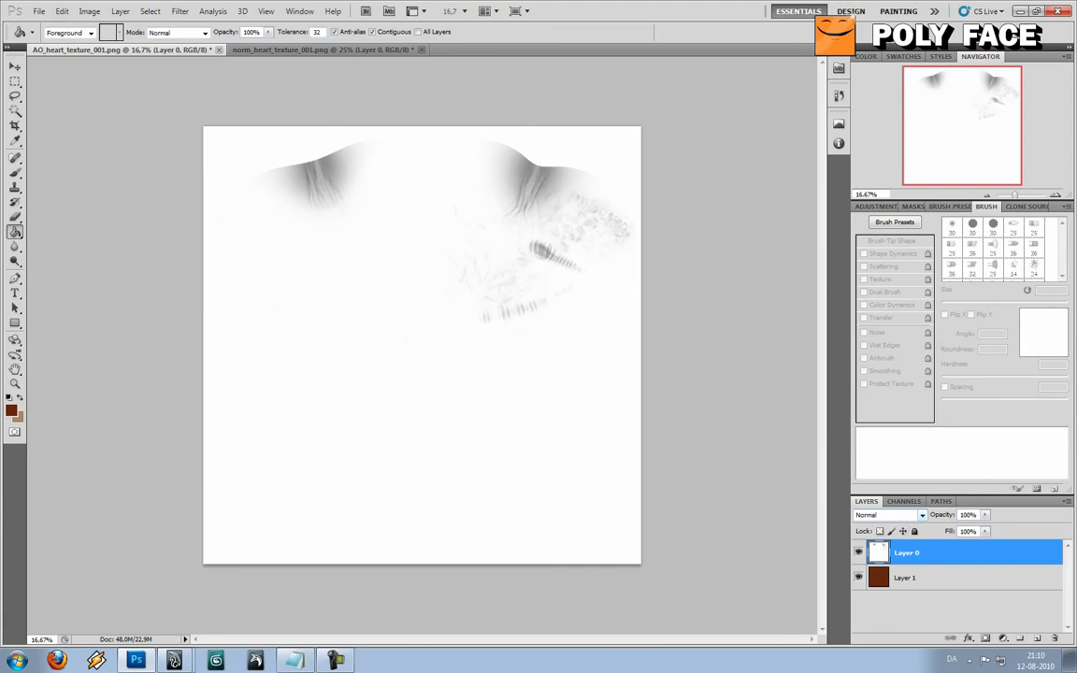
pyautogui.click(922, 515)
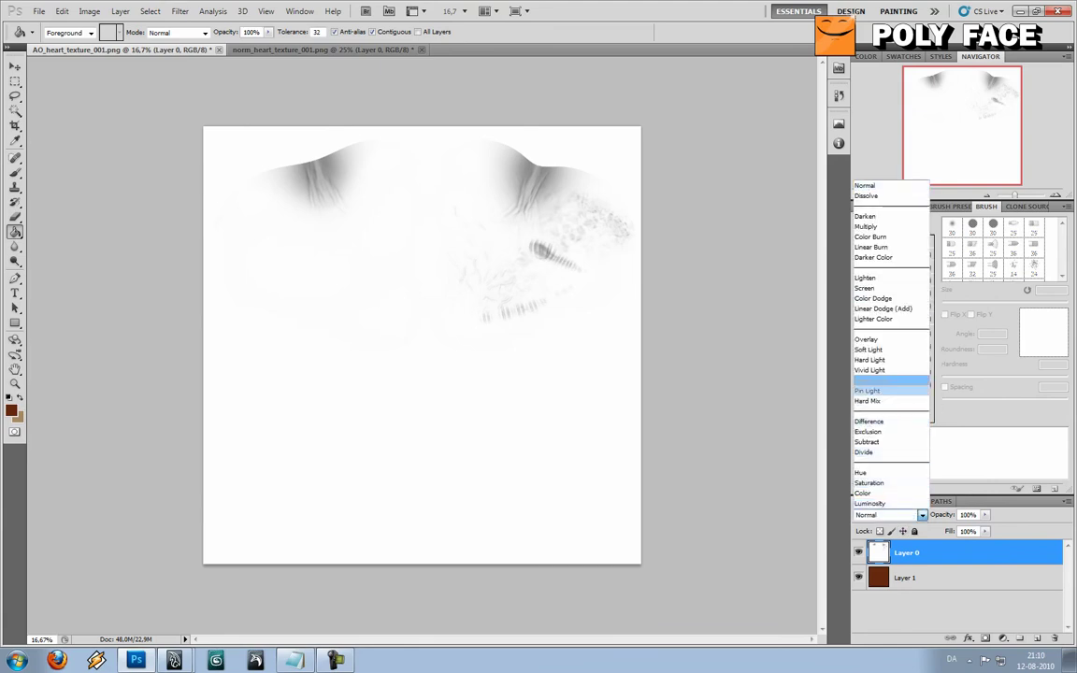
pyautogui.press('Return')
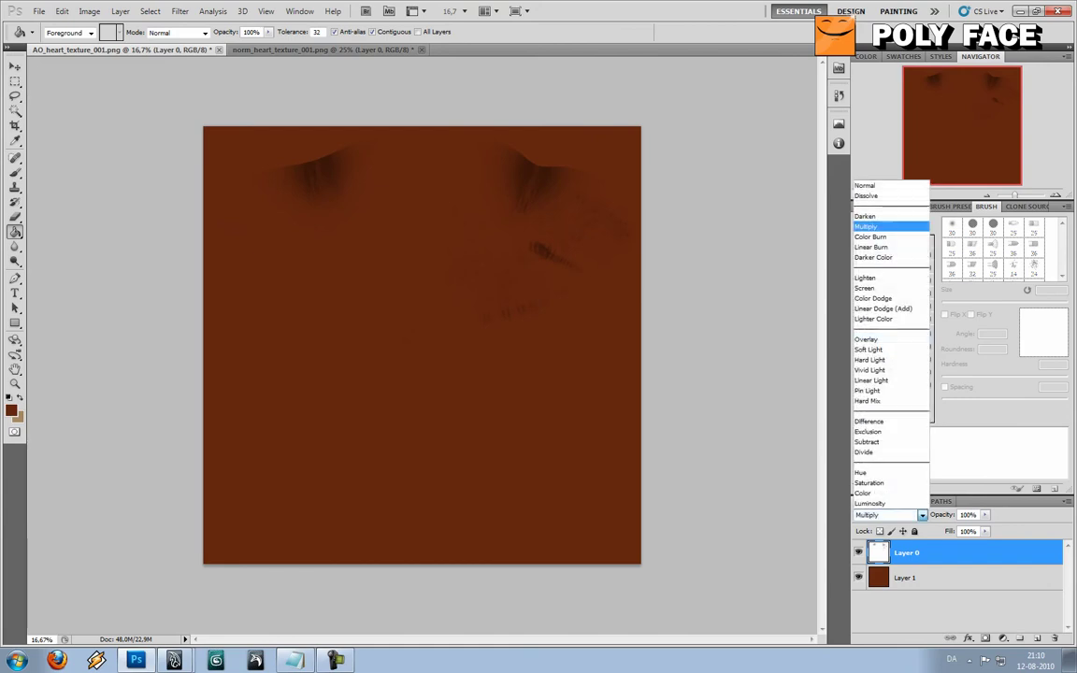
pyautogui.press('Return')
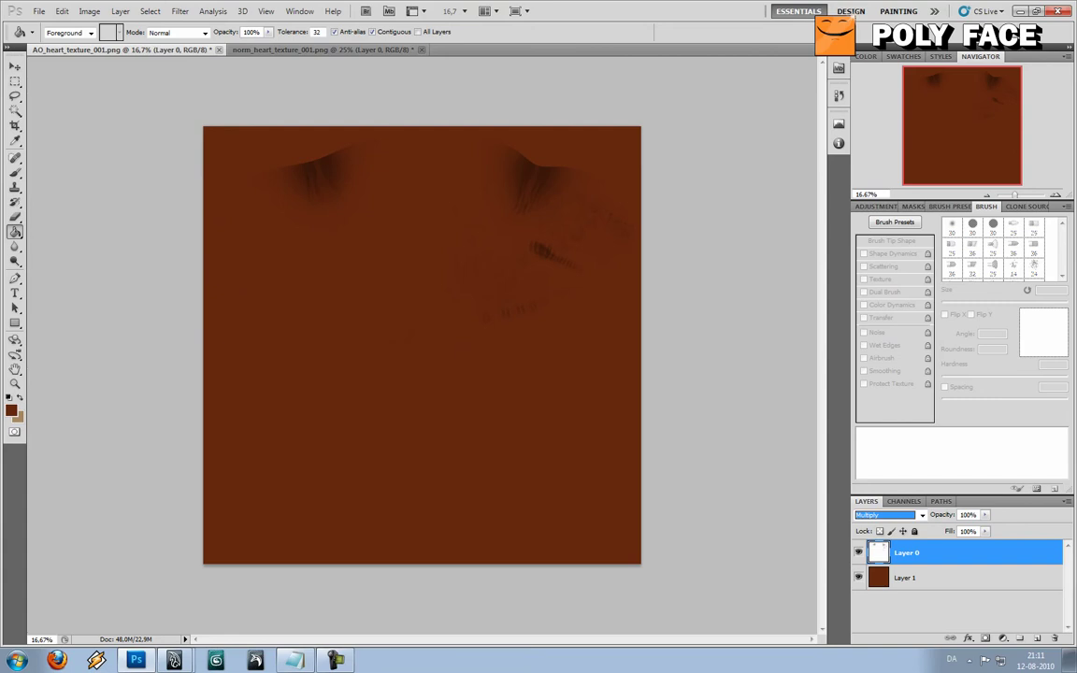
pyautogui.click(926, 578)
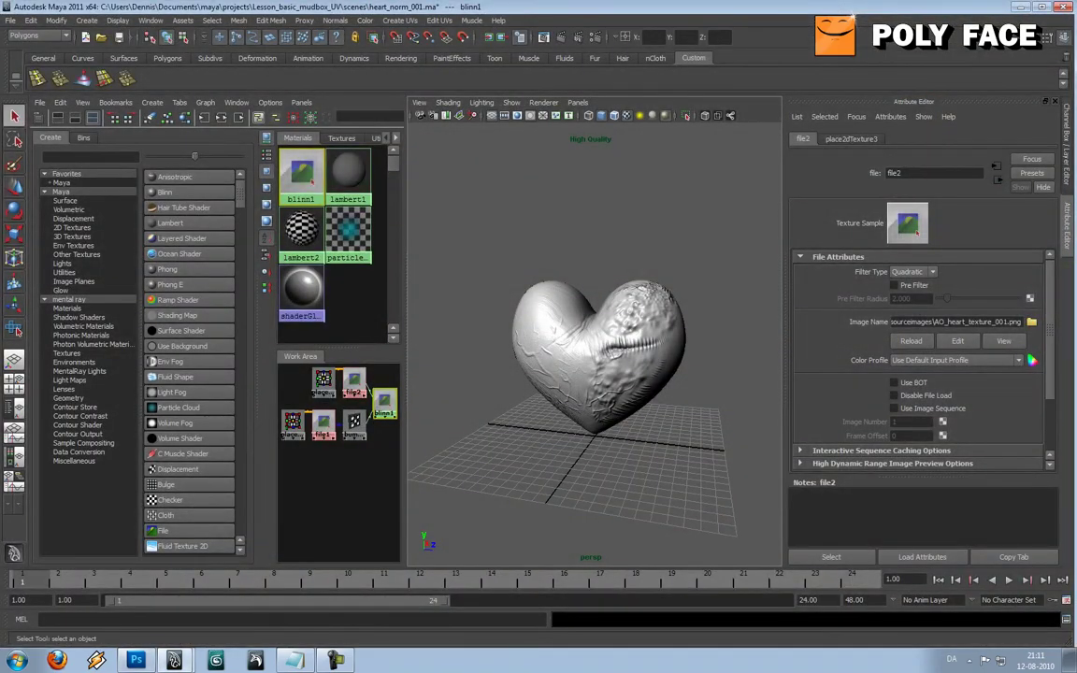
# Switch back to Maya and examine the textured heart from a slightly different angle
pyautogui.keyDown('alt'); pyautogui.moveTo(523, 355); pyautogui.dragTo(598, 359); pyautogui.keyUp('alt')
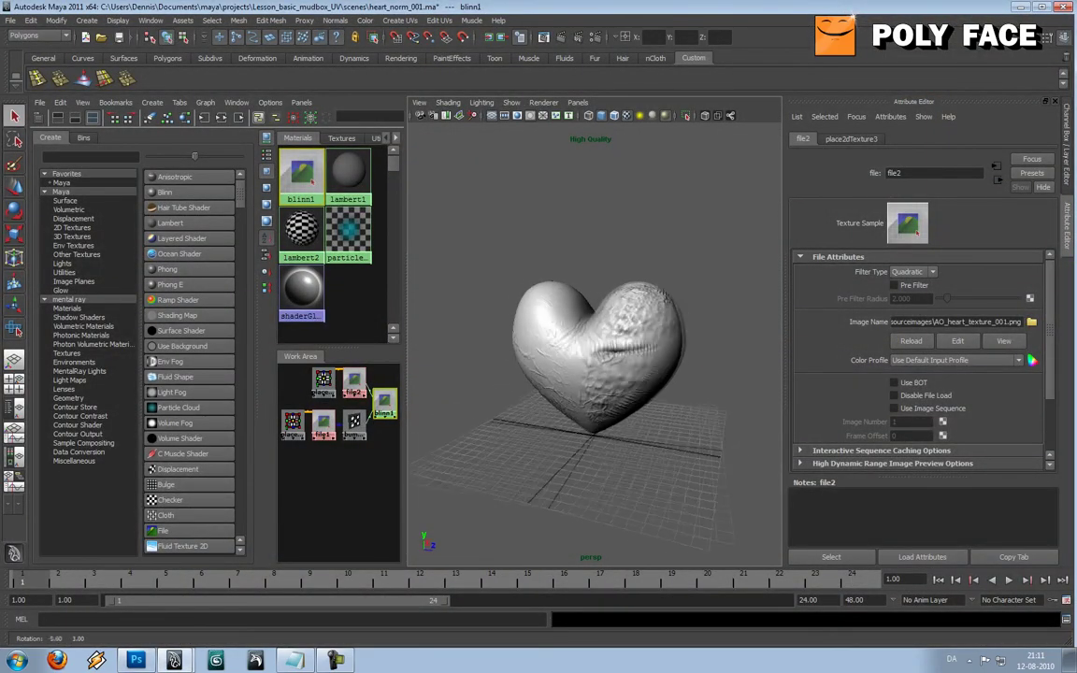